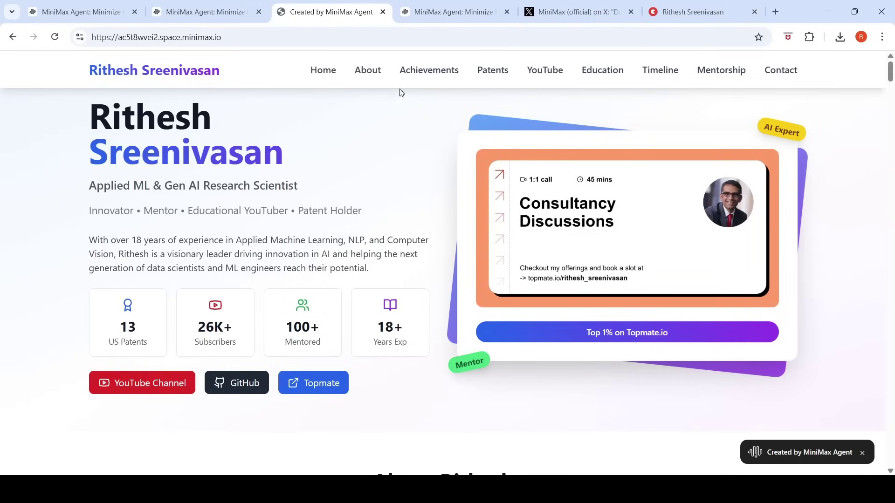
Step: Switch to the official MiniMax launch post on X
left_click(542, 14)
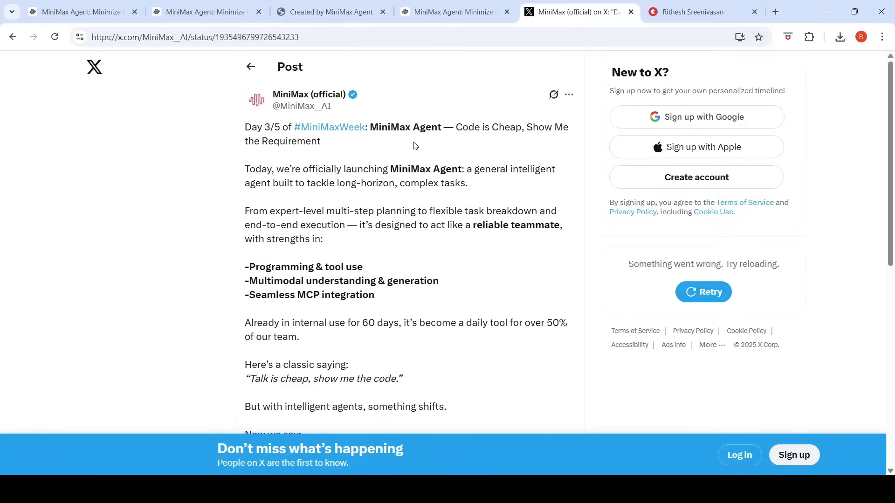
Step: Review the X post listing MiniMax Agent's programming, multimodal and MCP strengths
mouse_move(310, 112)
left_click(232, 12)
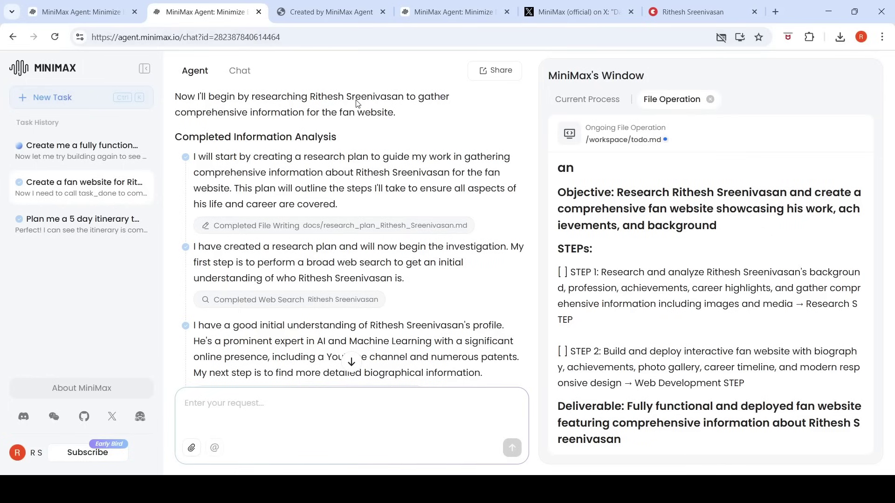
scroll(425, 180, "up", 8)
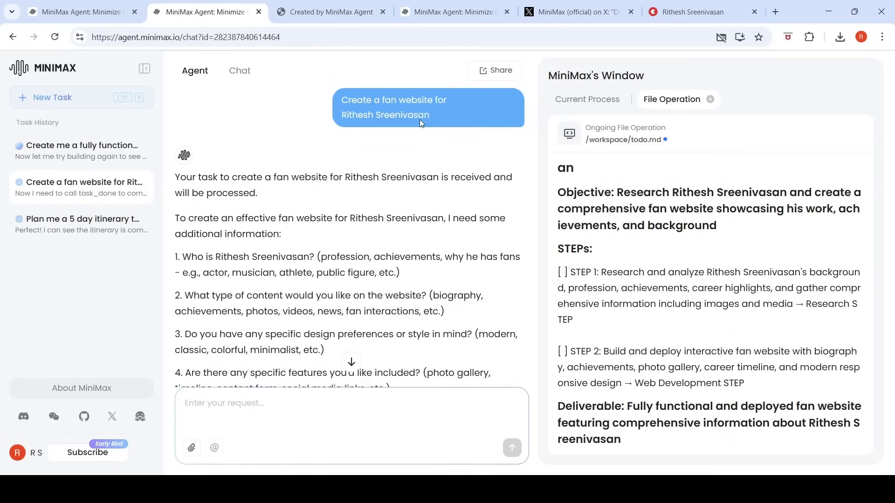
scroll(261, 129, "down", 1)
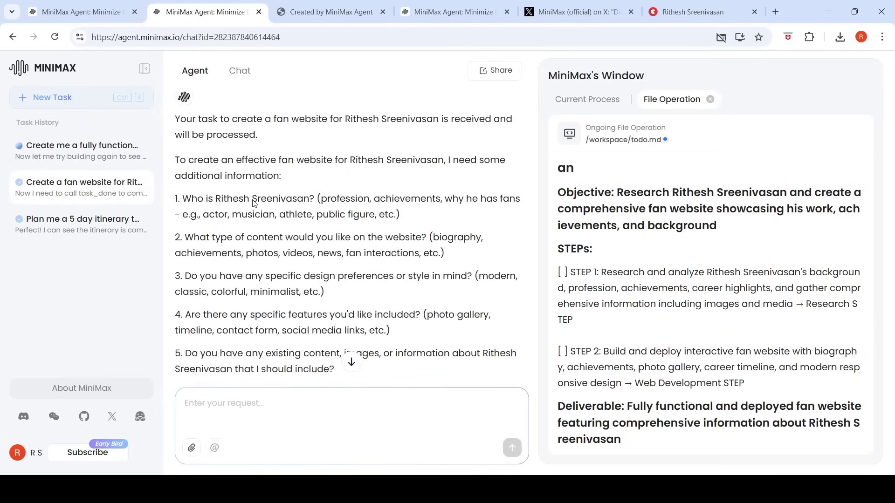
scroll(254, 203, "down", 1)
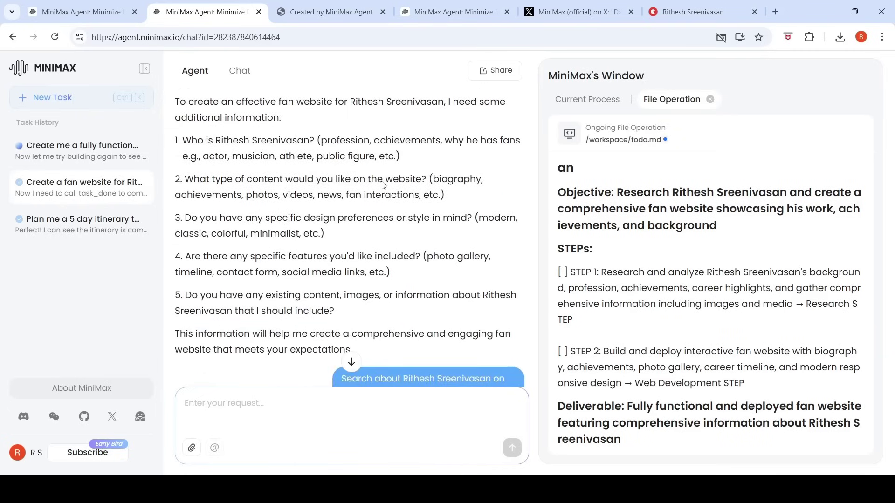
scroll(252, 199, "down", 1)
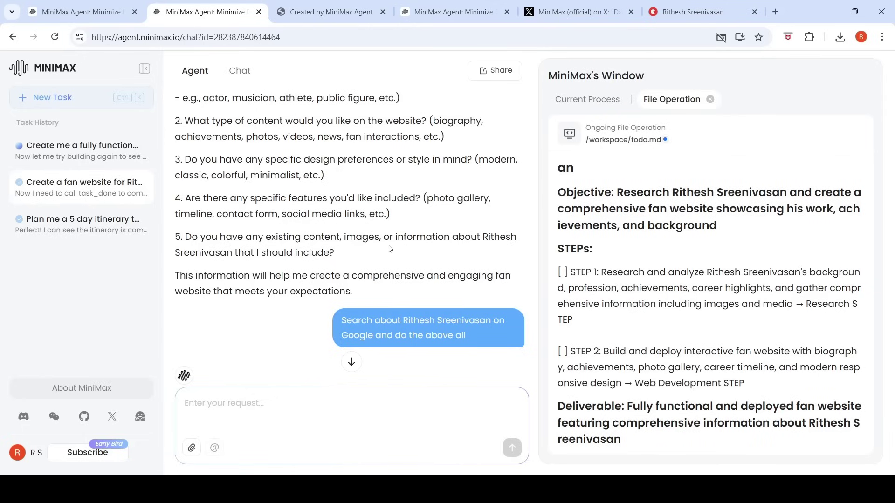
scroll(437, 253, "down", 2)
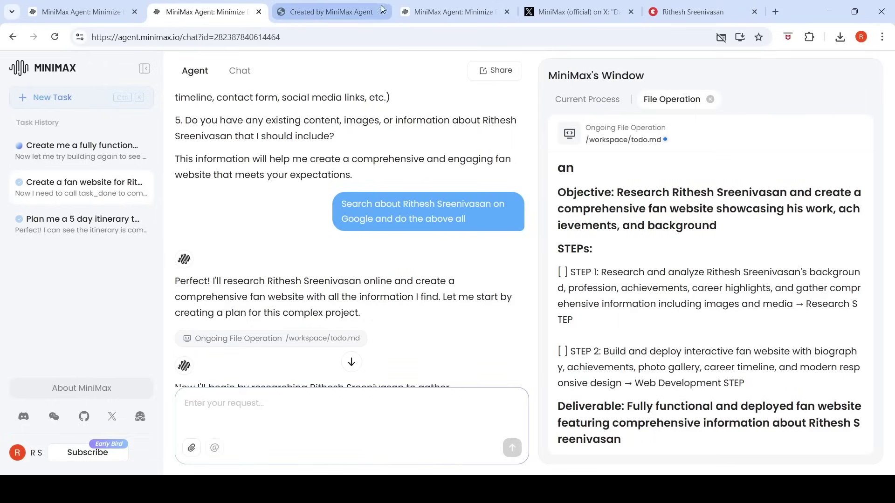
Step: Open the generated fan website and jump to its Career Highlights section
left_click(344, 12)
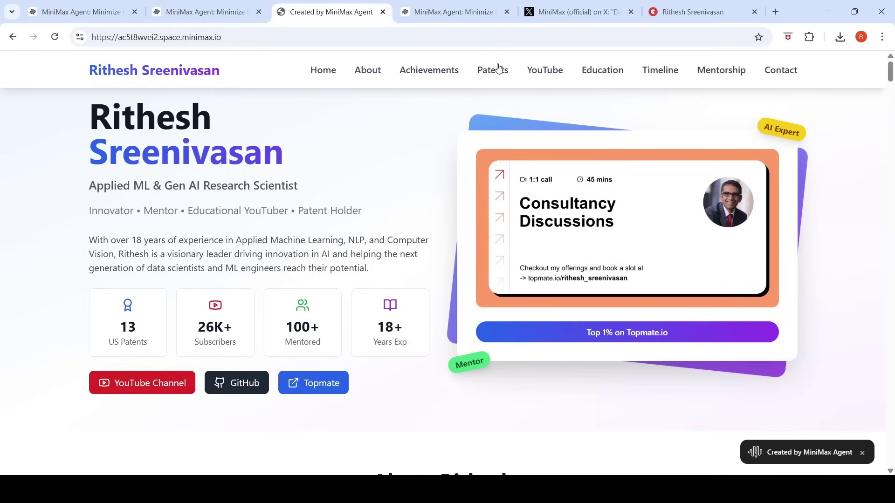
left_click(428, 71)
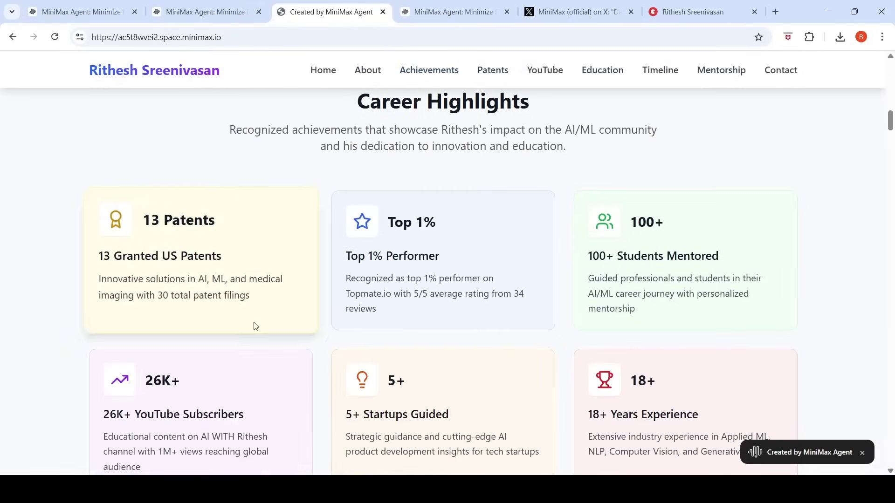
scroll(229, 335, "down", 1)
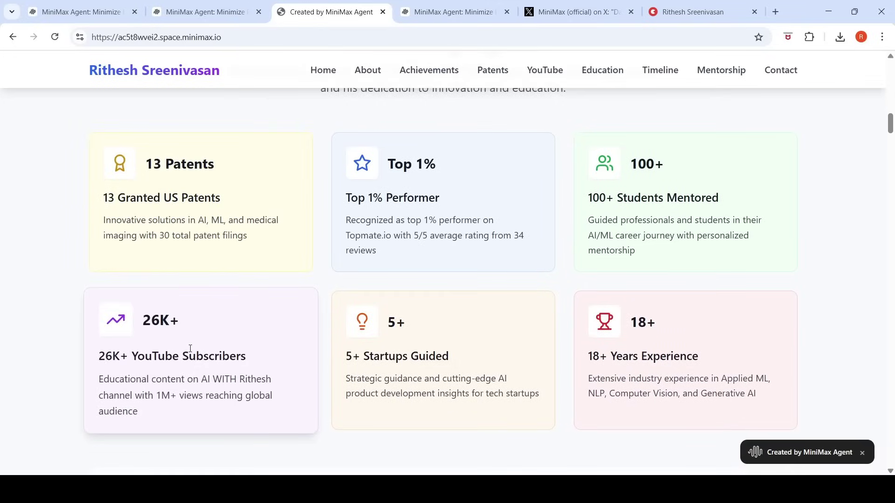
Step: Browse the Patents & Innovation section, then jump to the YouTube channel section
left_click(487, 73)
scroll(708, 184, "down", 1)
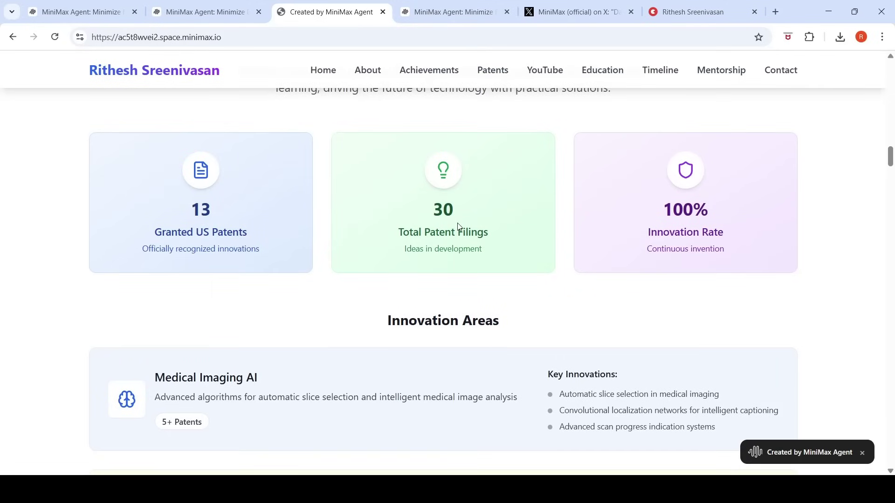
scroll(458, 227, "down", 2)
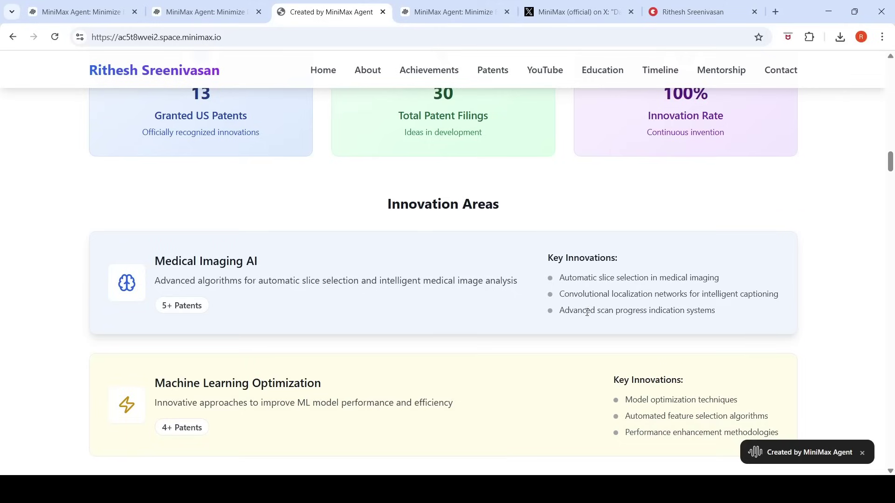
scroll(592, 307, "down", 2)
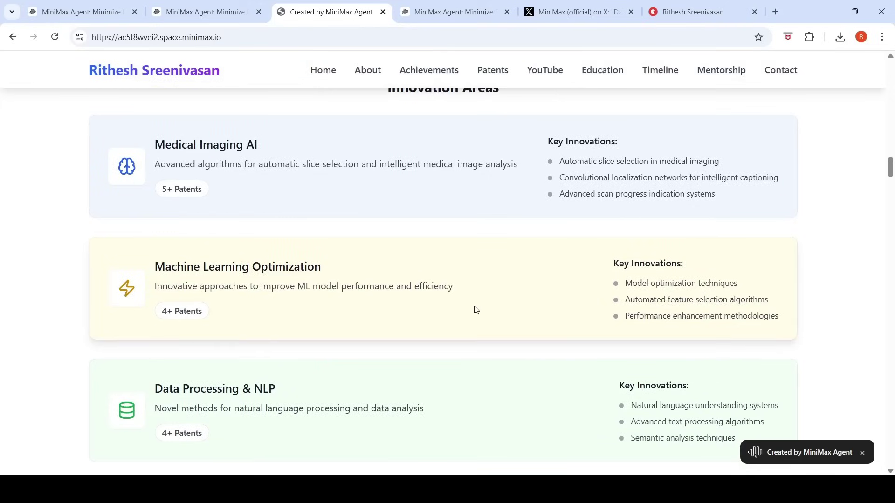
scroll(475, 310, "down", 2)
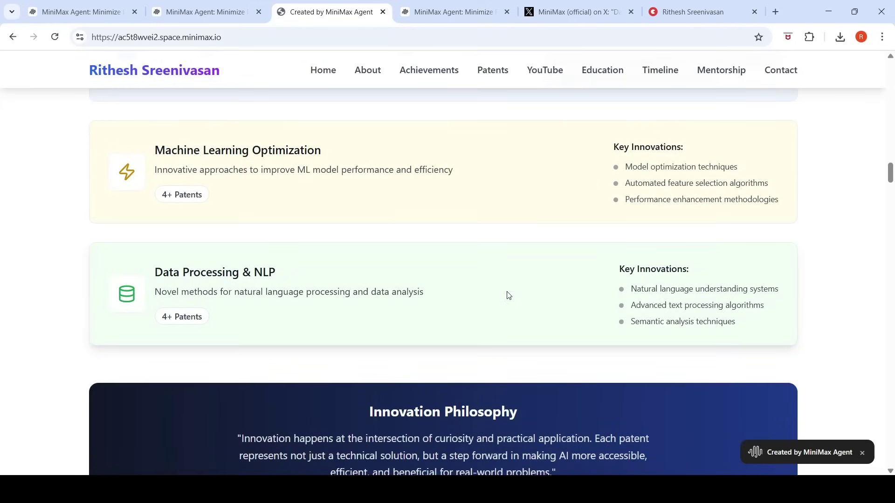
scroll(574, 220, "down", 2)
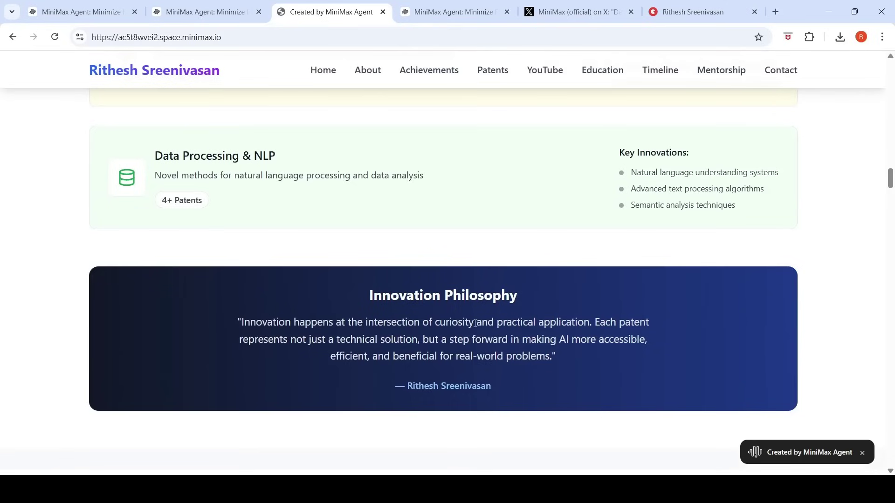
left_click(543, 71)
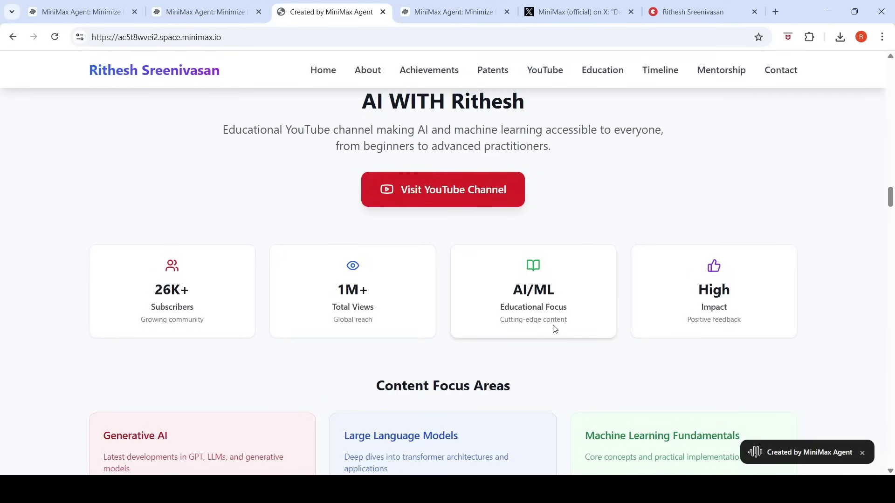
Step: Move through Educational Excellence and Career Timeline down to the $115, $185, $59 mentorship tiers
scroll(629, 340, "down", 3)
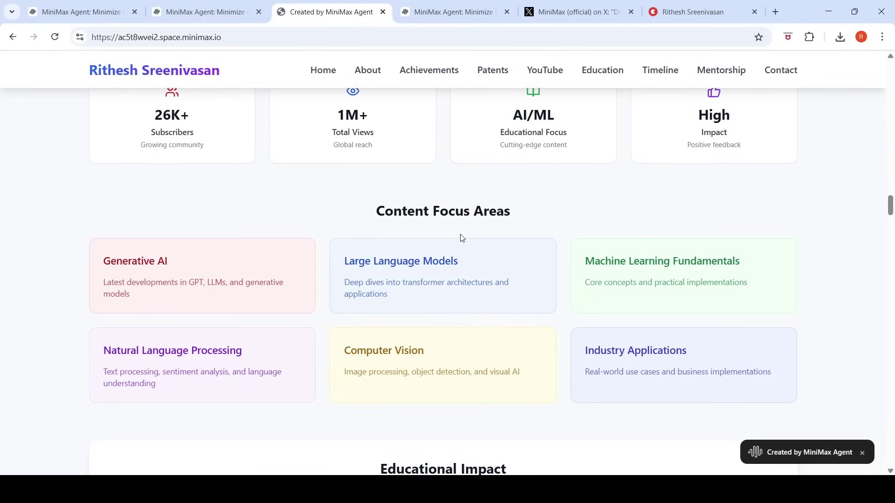
left_click(599, 71)
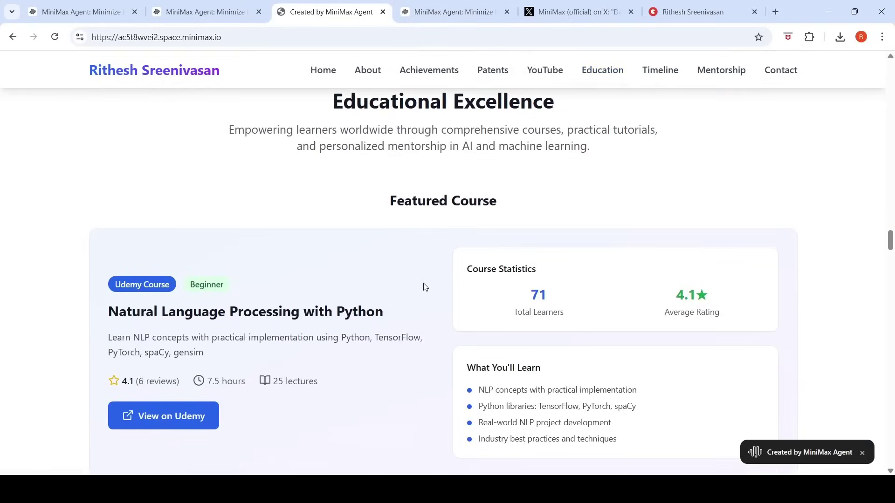
left_click(667, 77)
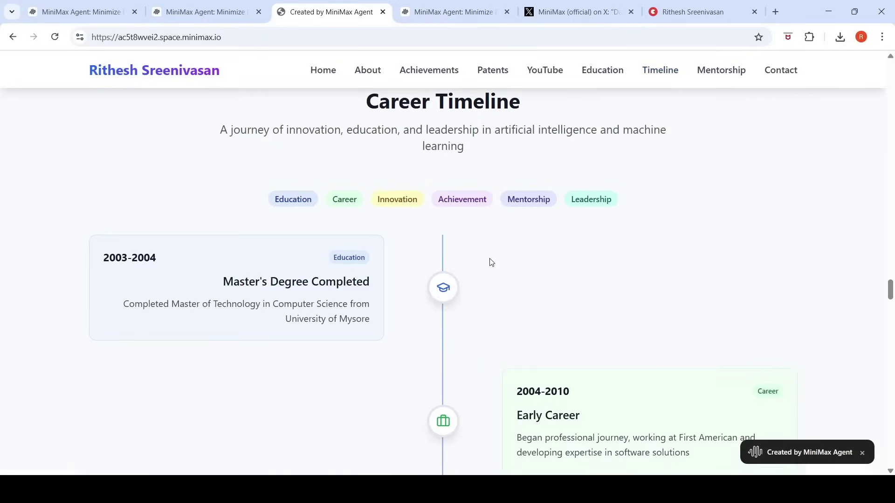
scroll(491, 261, "down", 1)
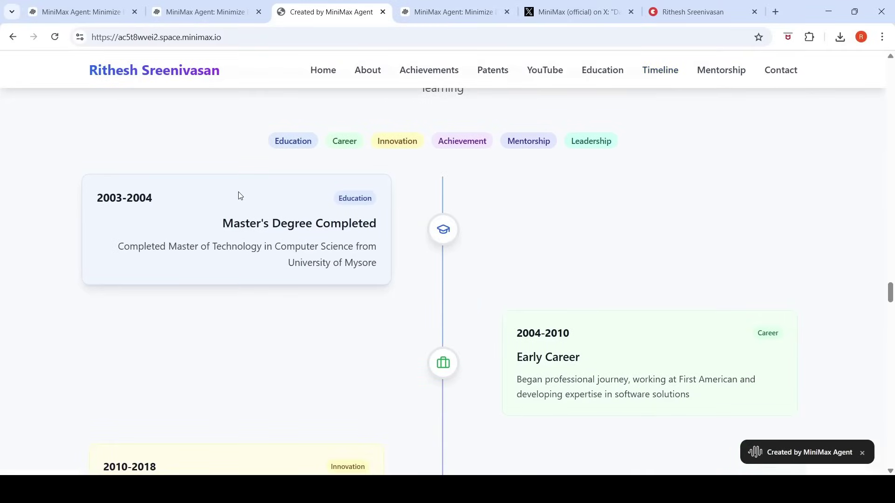
scroll(591, 280, "down", 4)
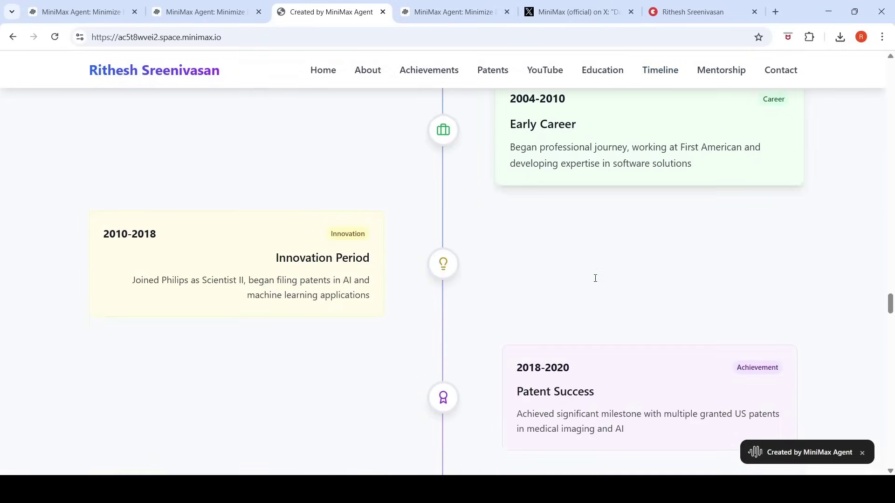
scroll(617, 276, "down", 2)
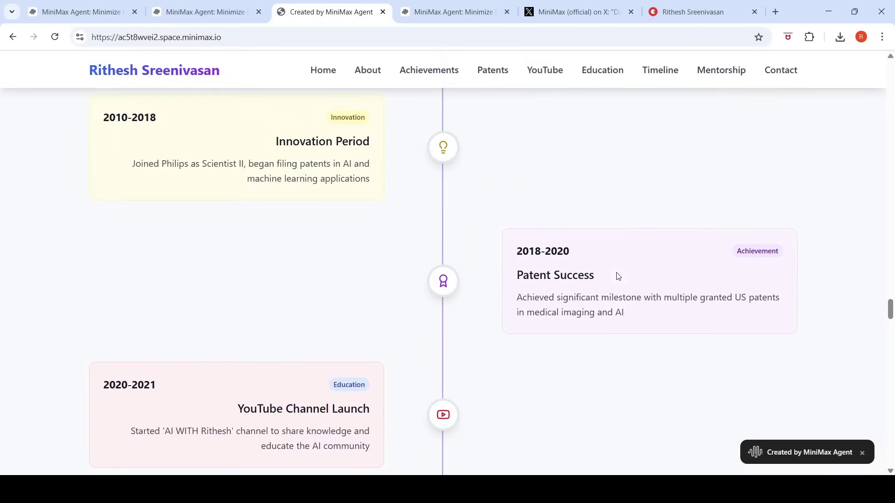
scroll(617, 276, "down", 2)
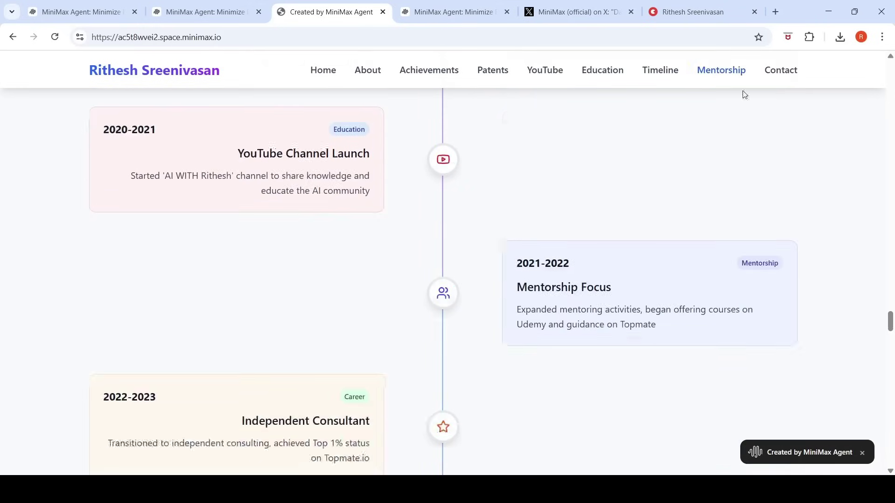
scroll(557, 235, "down", 5)
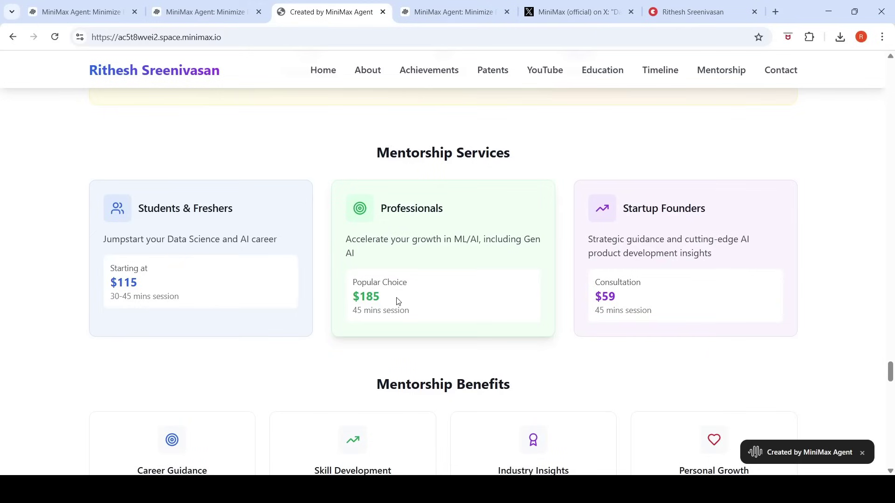
Step: Open the mentor's Topmate profile and scroll through its bookable sessions
left_click(670, 14)
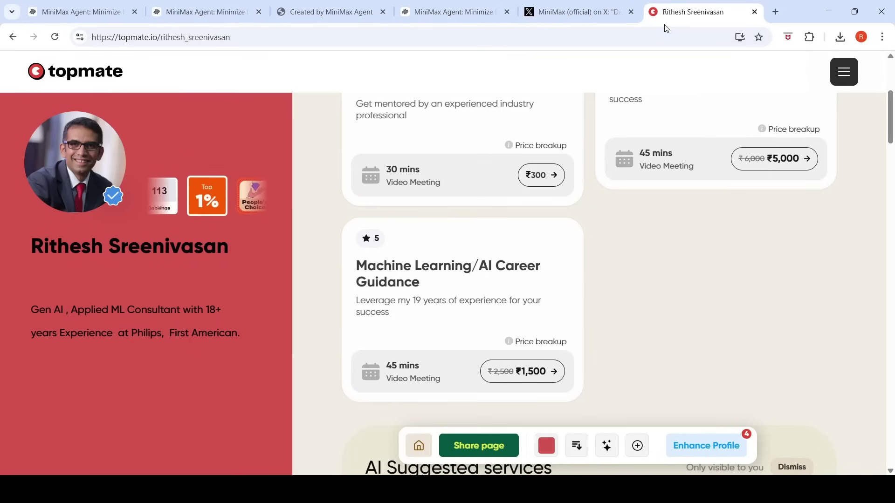
scroll(721, 250, "up", 3)
scroll(580, 371, "down", 1)
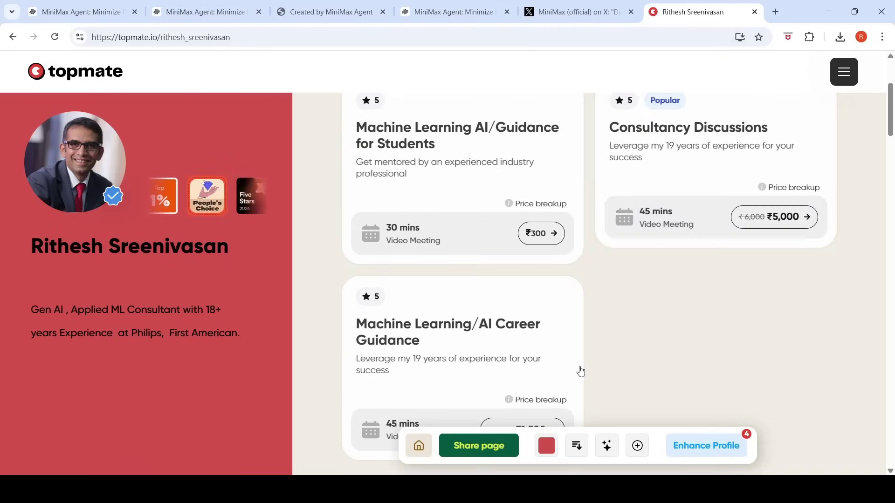
scroll(580, 371, "down", 2)
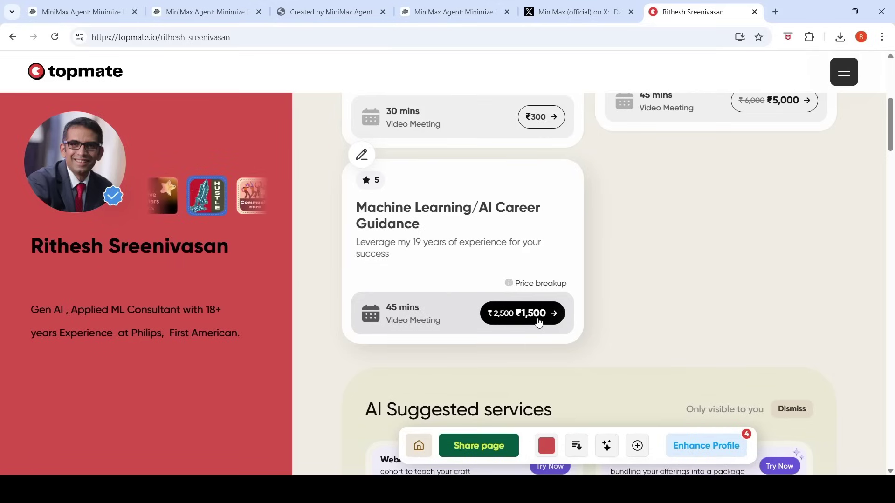
Step: Cross-check the fan site's $115, $185, $59 tiers against Topmate's ₹300, ₹1,500, ₹5,000 sessions
left_click(329, 12)
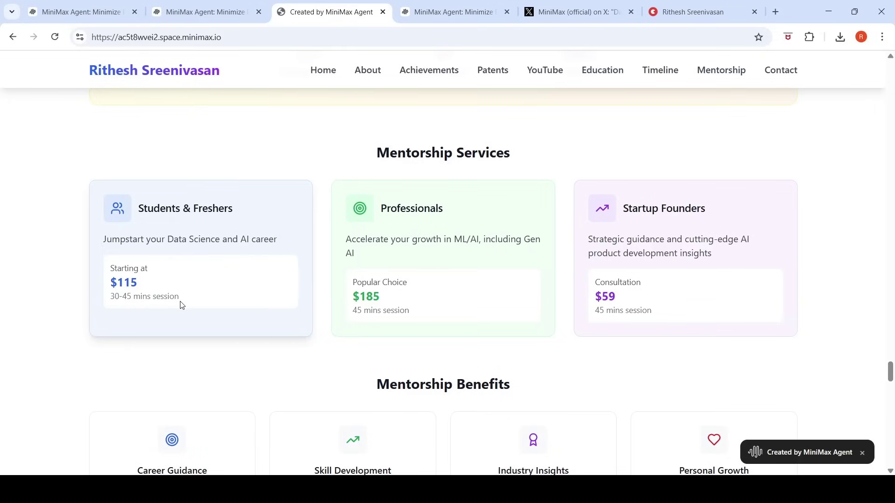
left_click(690, 12)
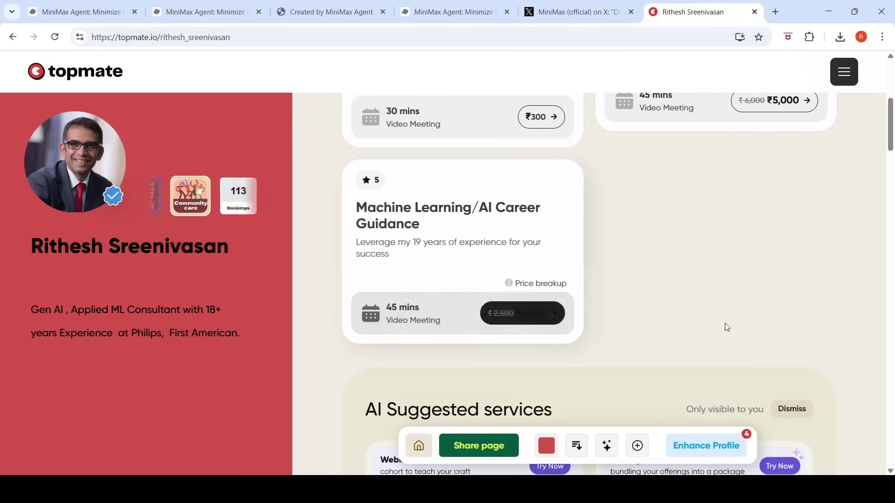
scroll(725, 323, "up", 3)
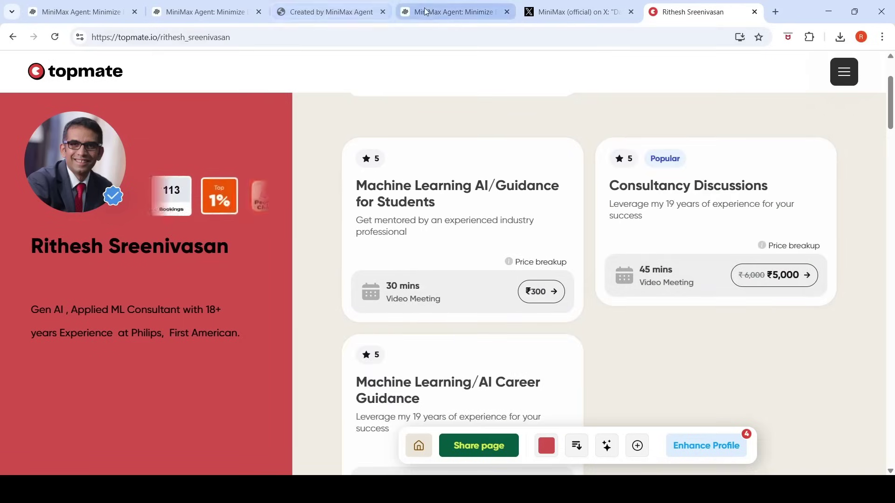
left_click(332, 12)
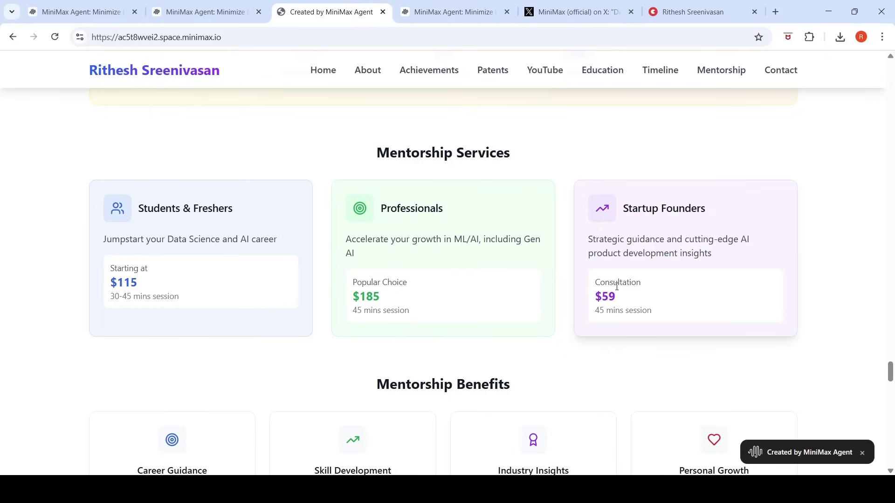
Step: Scroll the generated site through social media and Join the AI Community stats to the footer
scroll(617, 287, "down", 3)
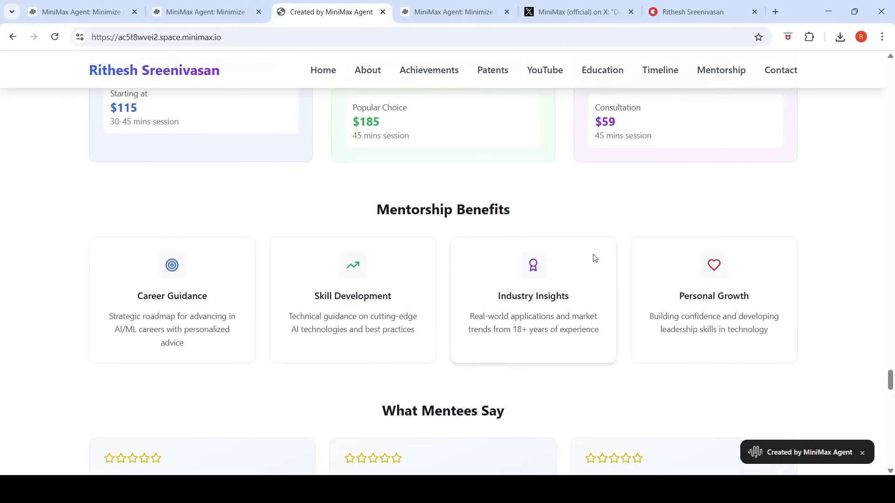
scroll(443, 233, "down", 14)
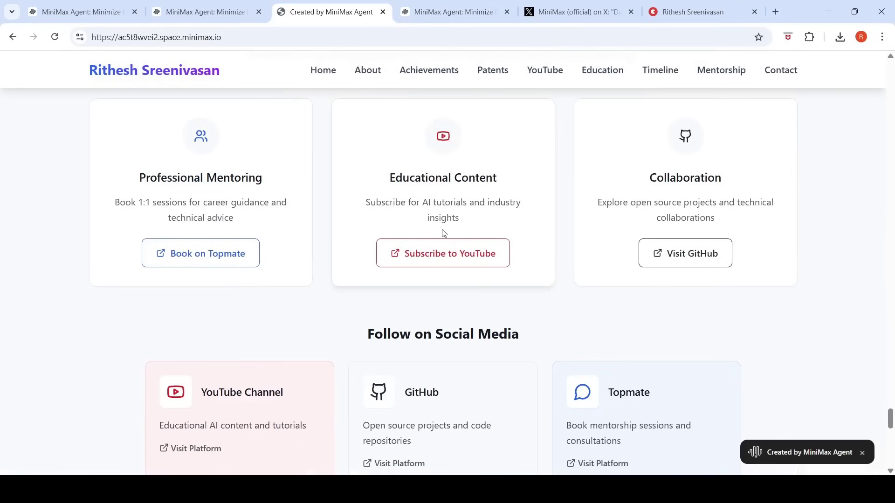
scroll(592, 292, "down", 1)
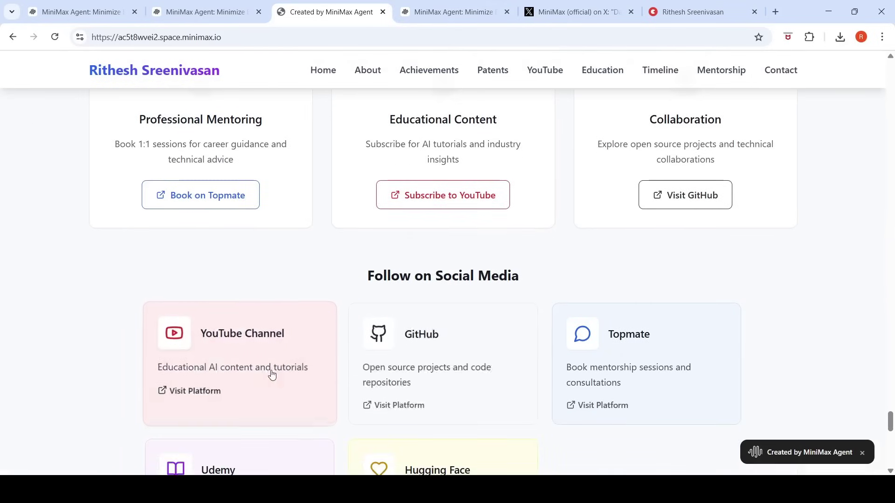
scroll(574, 355, "down", 1)
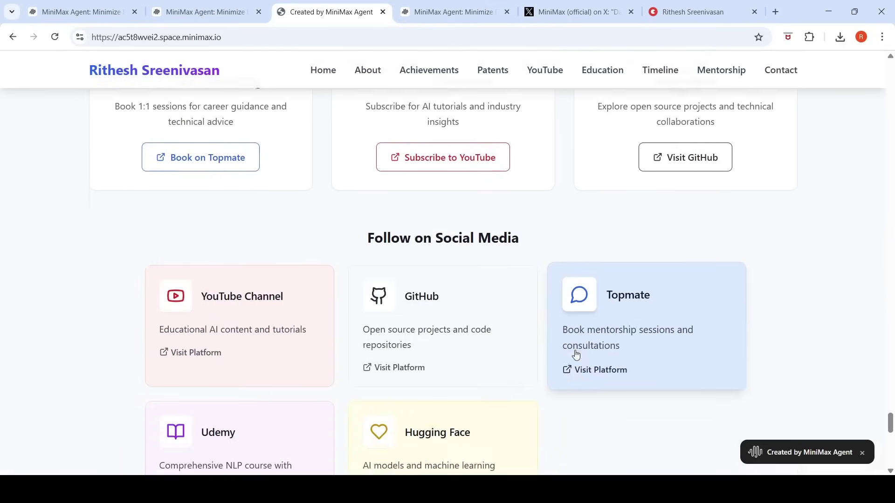
scroll(282, 440, "down", 2)
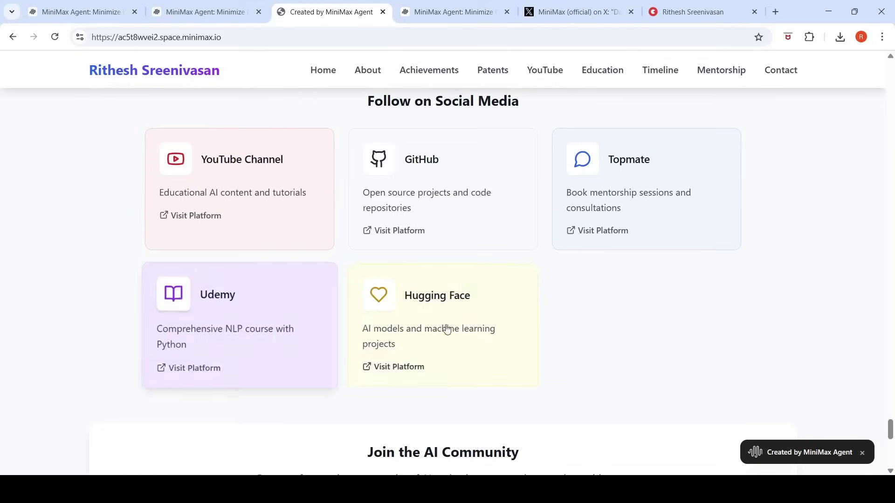
scroll(464, 289, "down", 2)
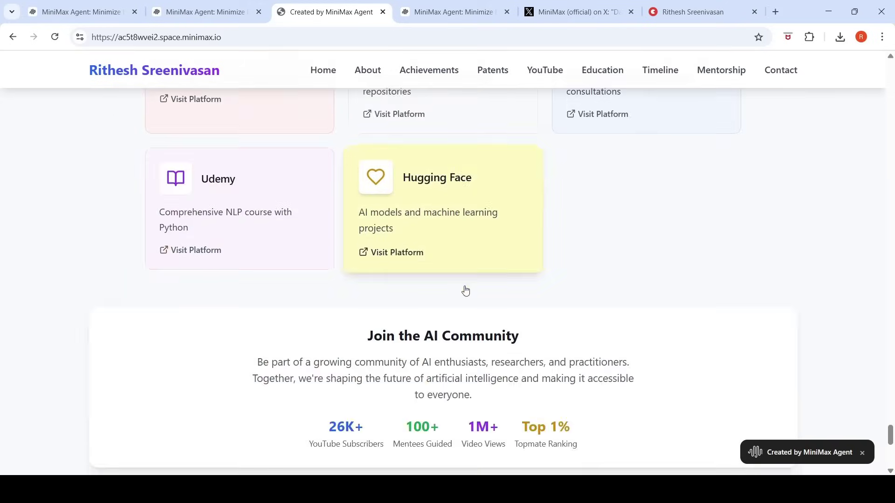
scroll(485, 145, "down", 3)
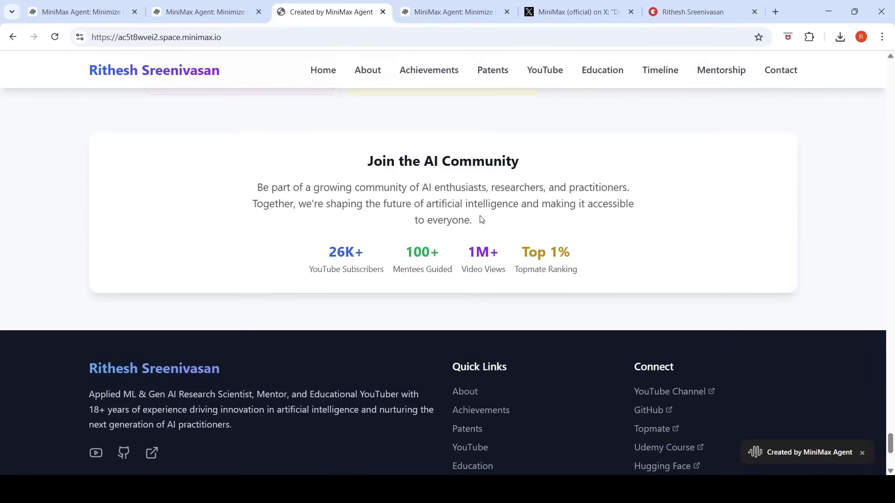
Step: Return to the fan-website chat and scroll through the agent's conversation
left_click(203, 14)
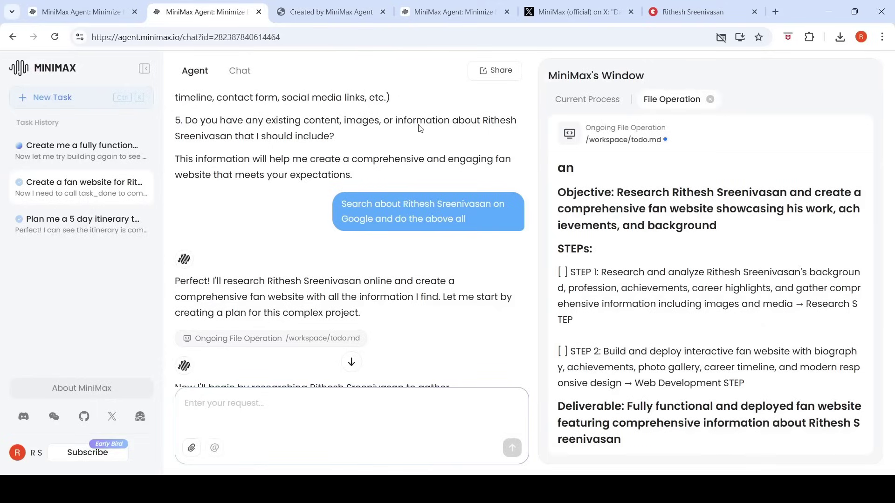
scroll(368, 151, "down", 3)
scroll(393, 172, "up", 3)
scroll(474, 273, "down", 1)
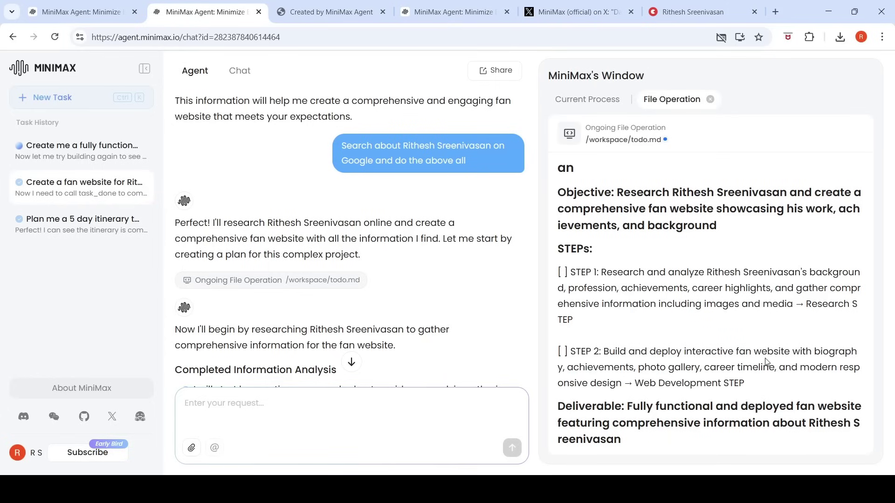
scroll(449, 232, "down", 3)
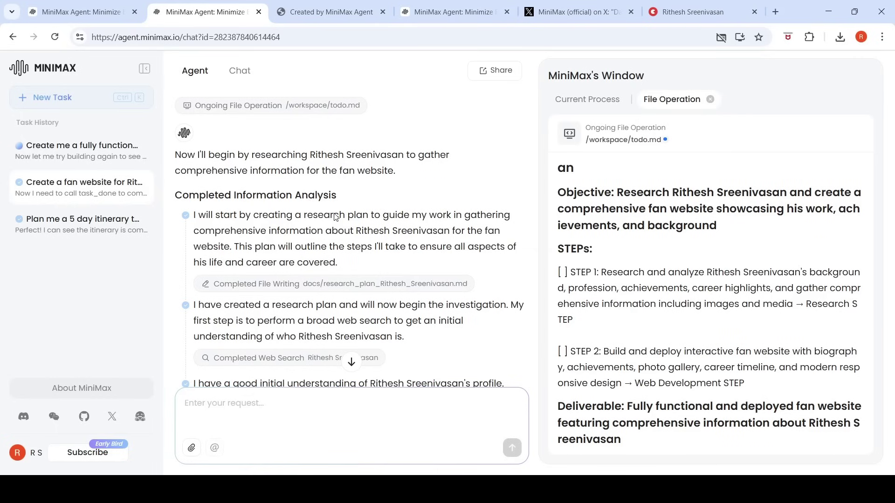
scroll(336, 217, "down", 1)
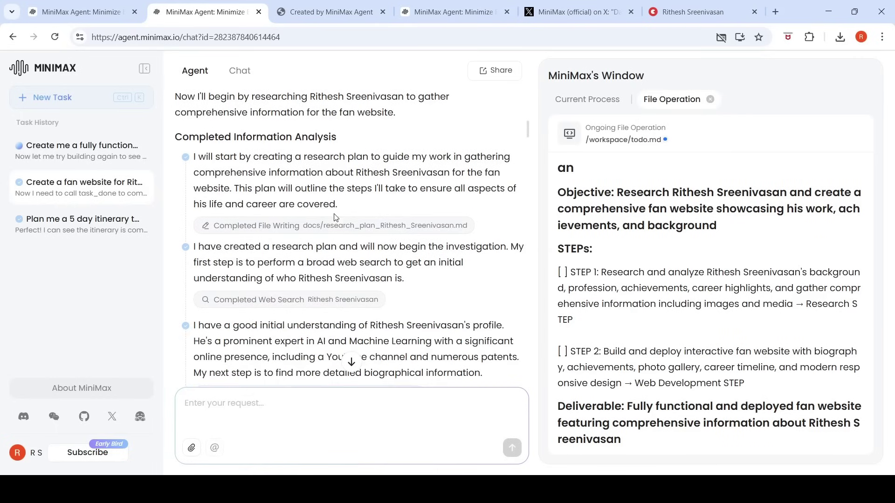
Step: Open the agent's research plan file and scroll through its research breakdown
left_click(363, 229)
scroll(720, 245, "down", 1)
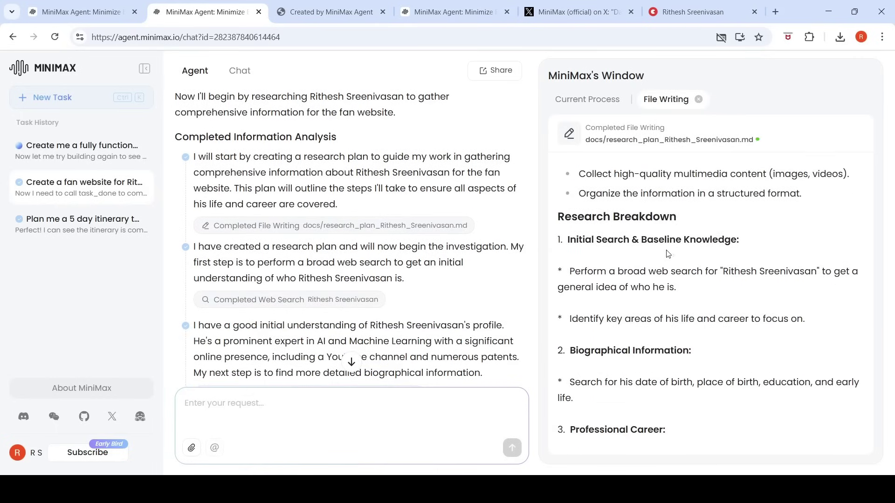
scroll(667, 253, "up", 2)
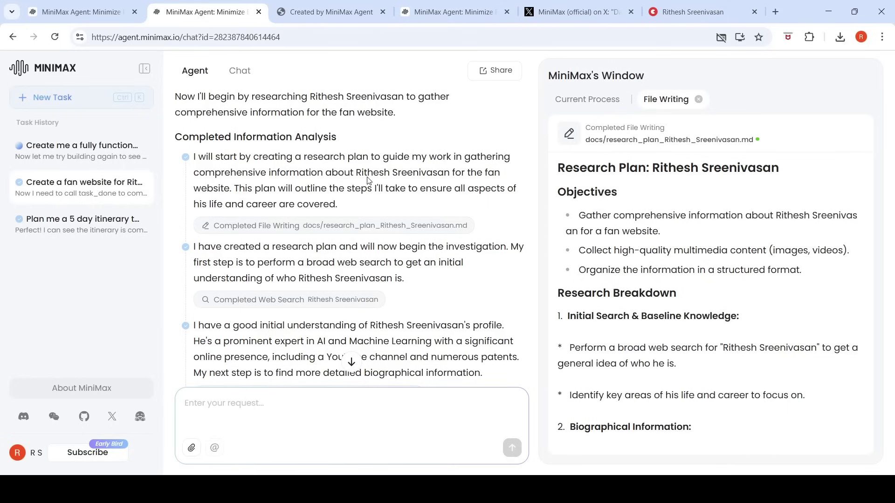
scroll(368, 181, "up", 2)
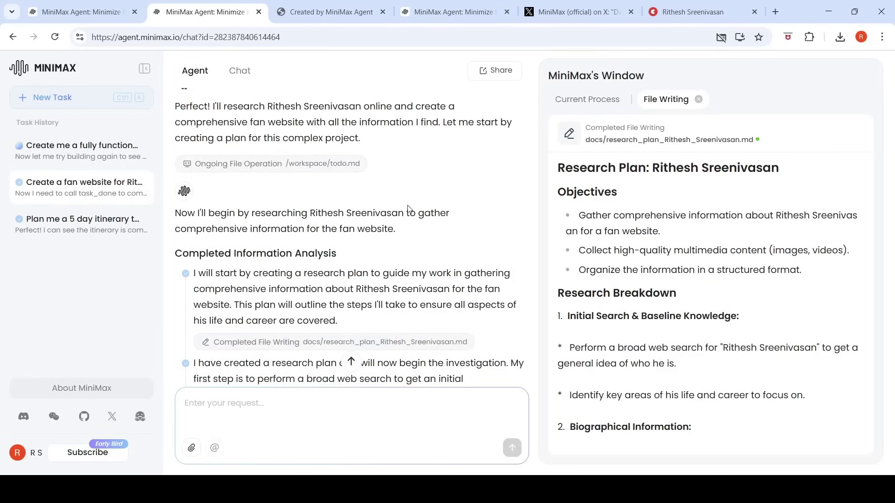
scroll(408, 209, "up", 3)
scroll(407, 205, "down", 5)
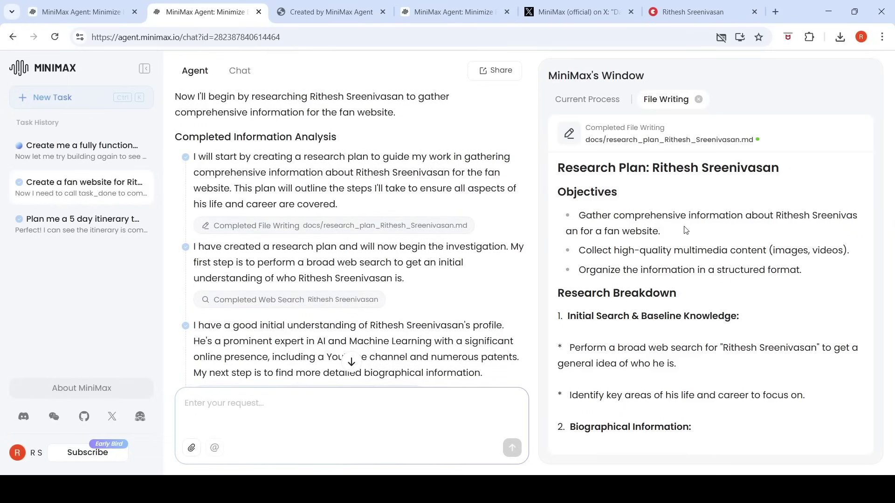
scroll(689, 246, "down", 3)
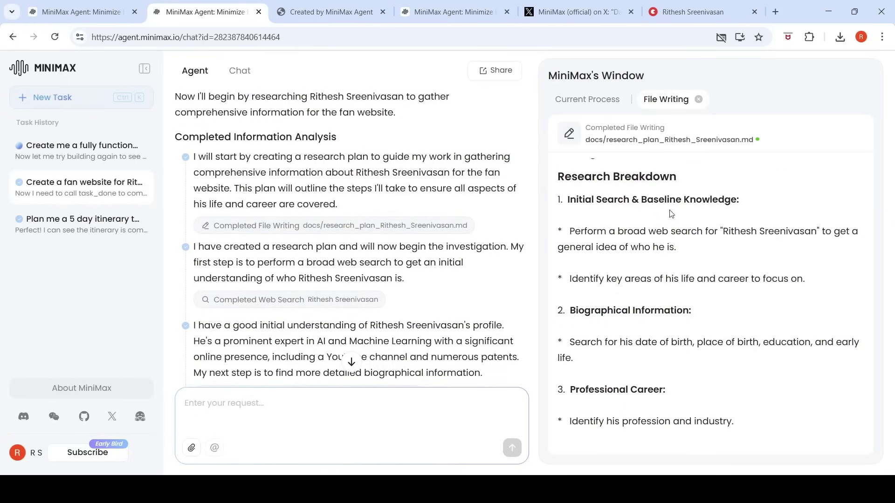
scroll(711, 273, "down", 3)
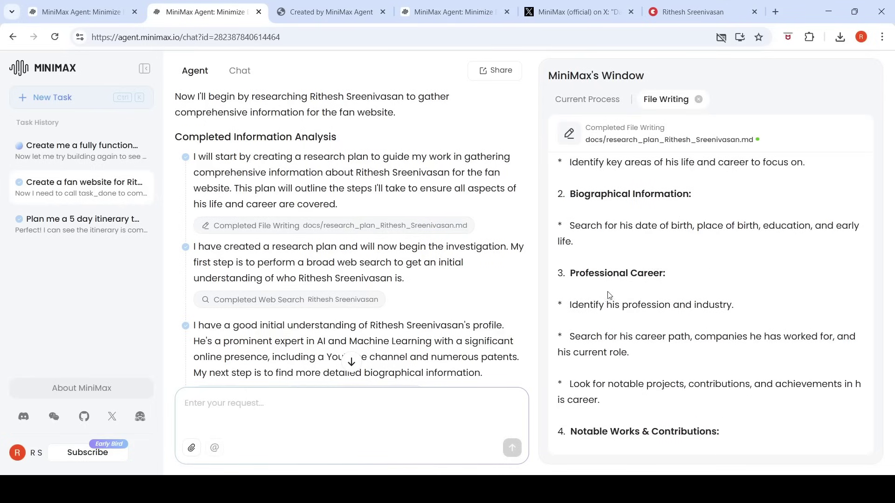
scroll(609, 295, "down", 9)
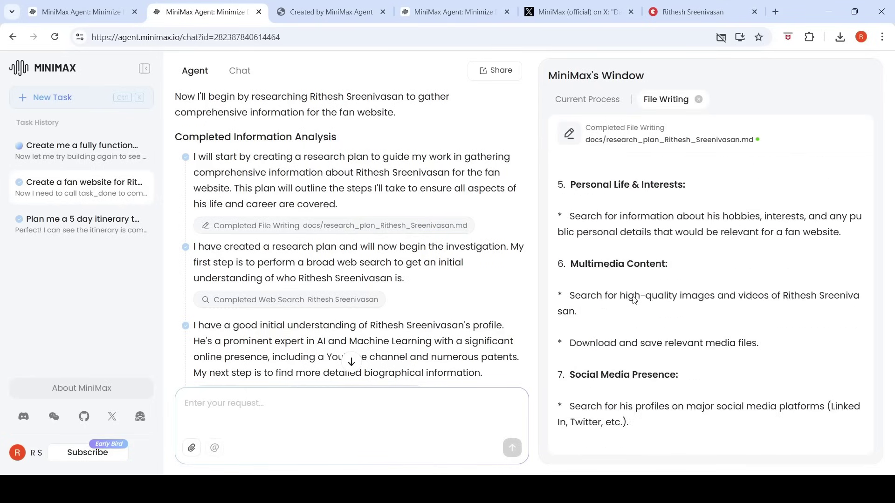
scroll(634, 300, "down", 6)
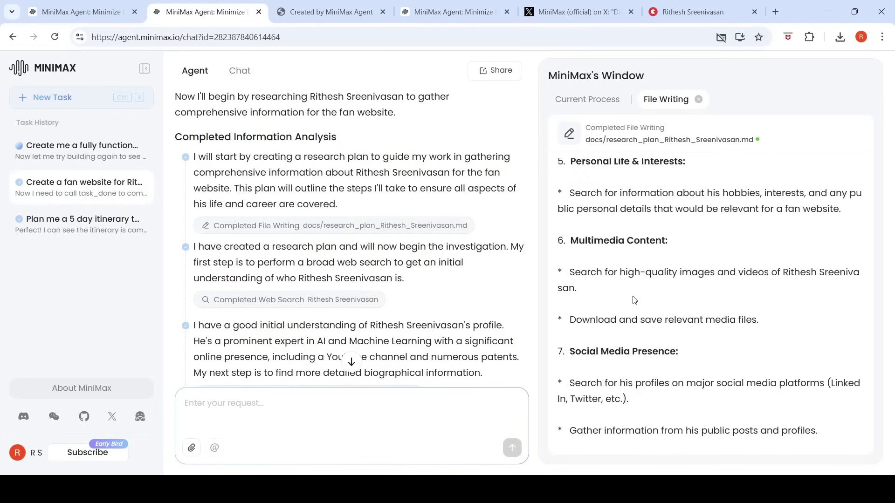
scroll(347, 188, "down", 3)
Step: View the first web search results, then the career achievements and Philips search results
left_click(358, 190)
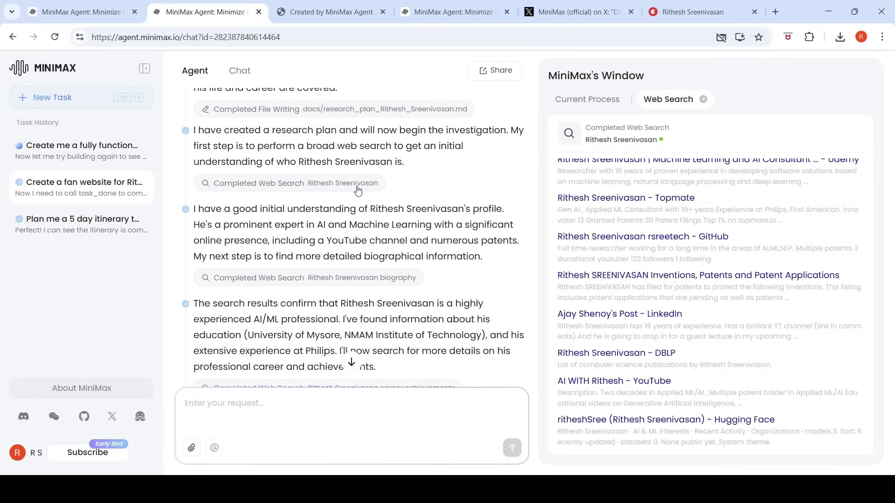
scroll(771, 284, "up", 1)
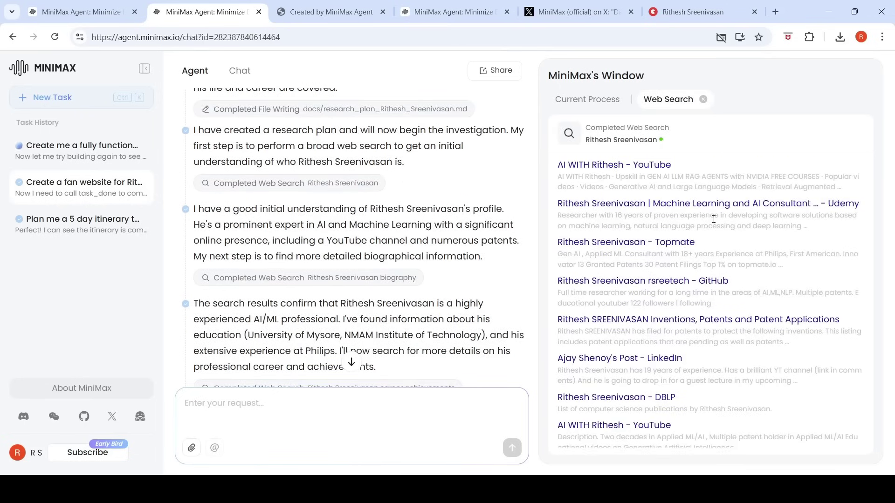
scroll(748, 372, "down", 1)
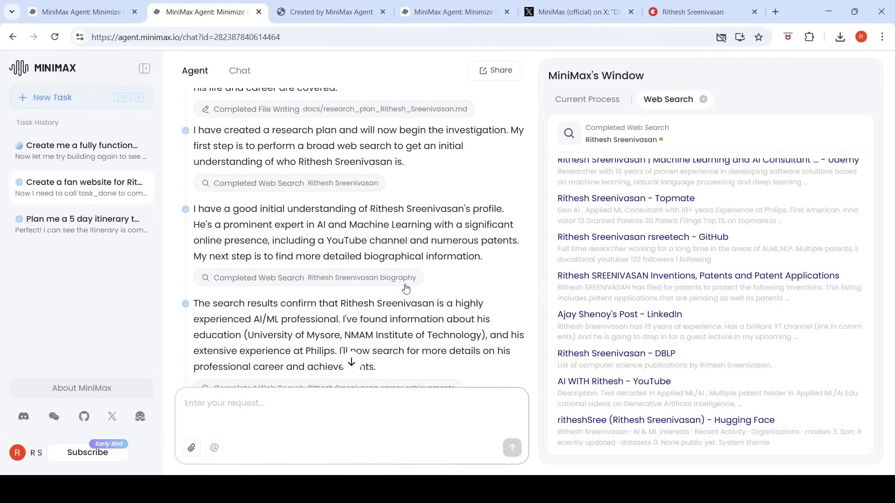
scroll(404, 288, "down", 3)
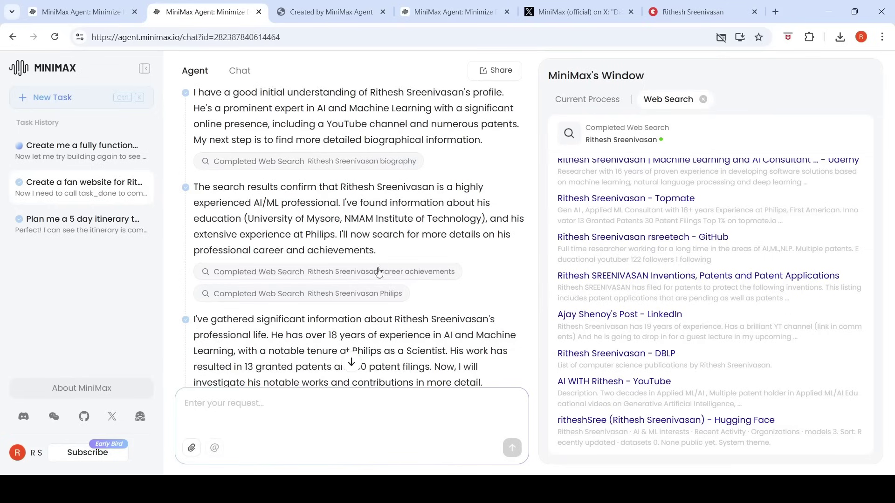
left_click(413, 275)
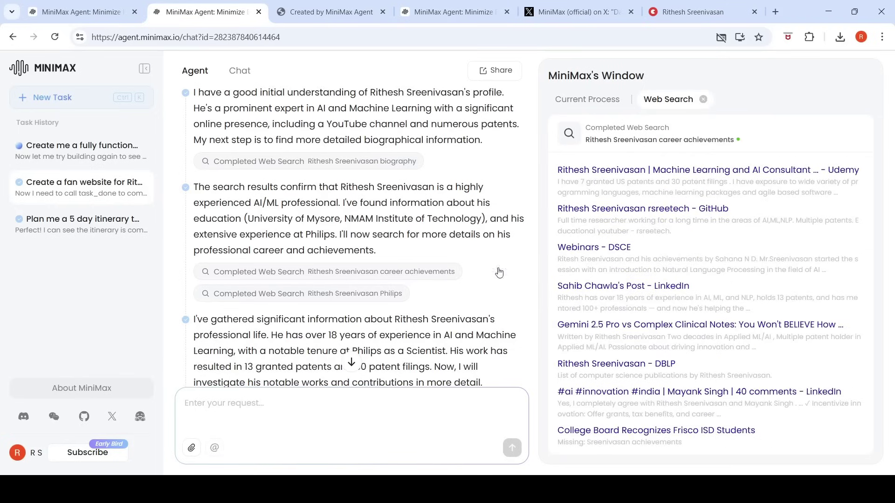
left_click(376, 295)
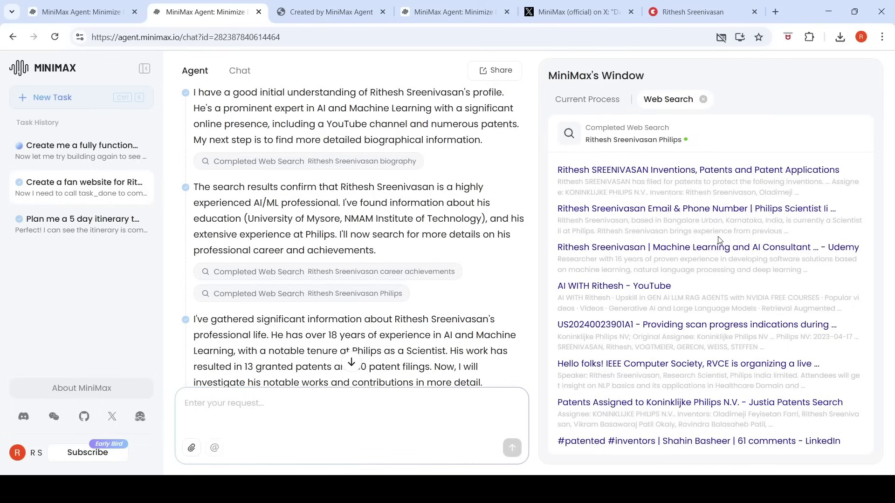
scroll(718, 241, "down", 1)
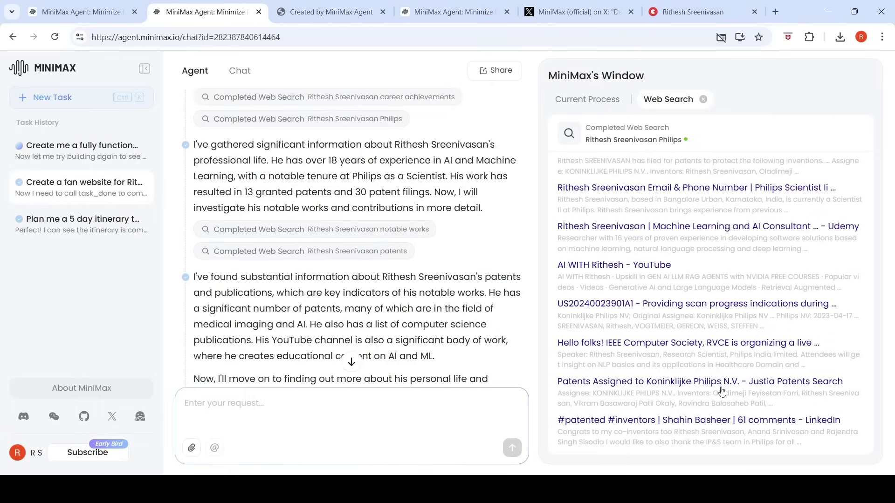
scroll(397, 201, "down", 4)
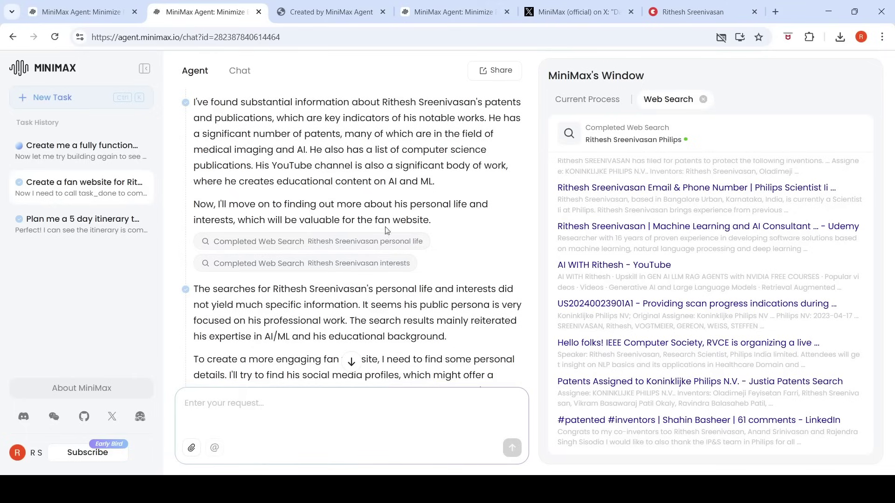
Step: View the interests and personal life search results, then the batch image search images
left_click(384, 264)
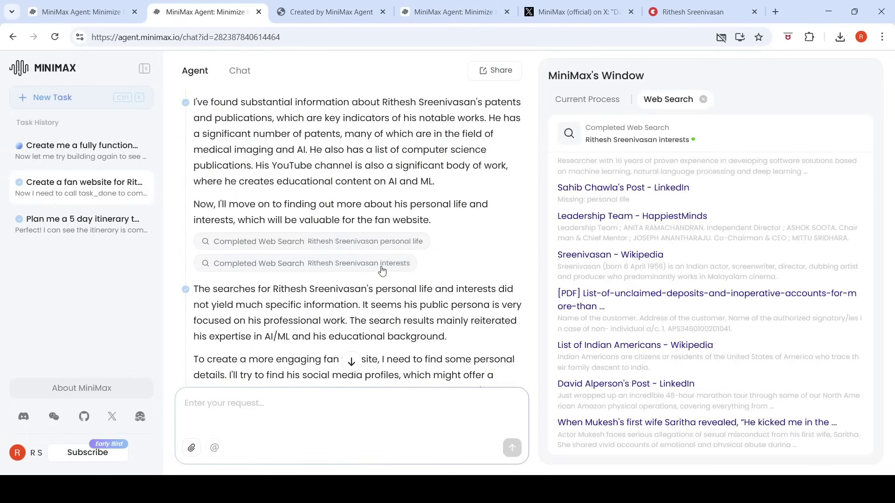
left_click(402, 241)
scroll(396, 210, "down", 3)
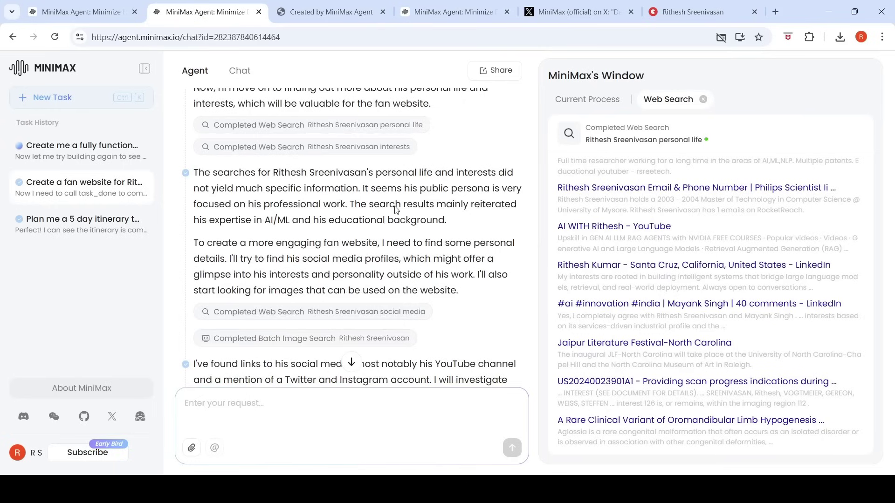
scroll(395, 209, "down", 3)
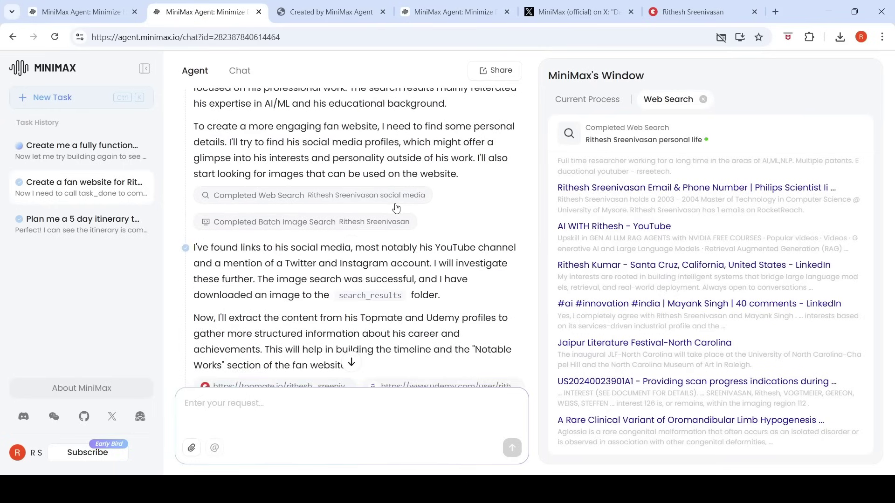
left_click(395, 218)
Step: Scroll the chat to the finished research report and open it in MiniMax's Window
scroll(697, 241, "down", 3)
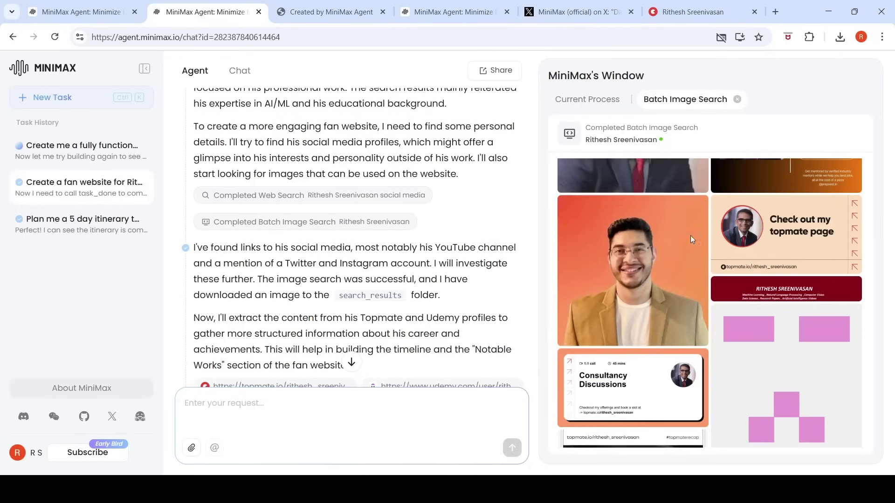
scroll(680, 265, "up", 3)
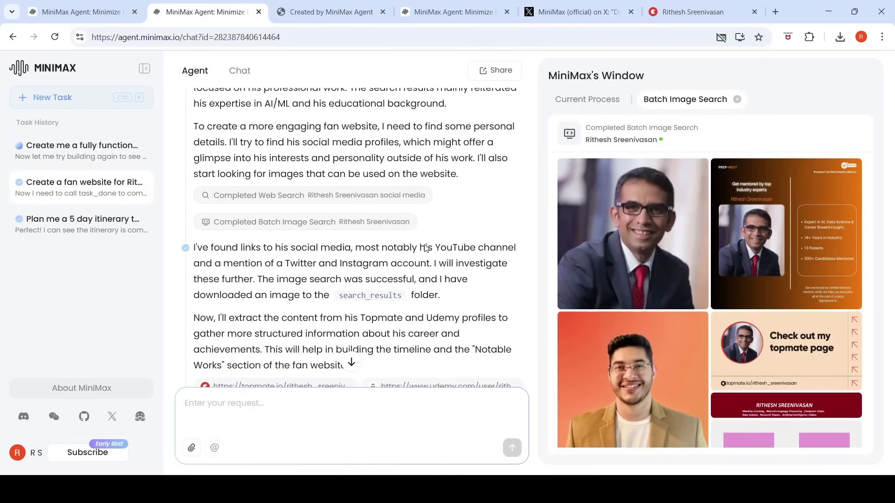
scroll(426, 248, "down", 4)
scroll(411, 241, "down", 5)
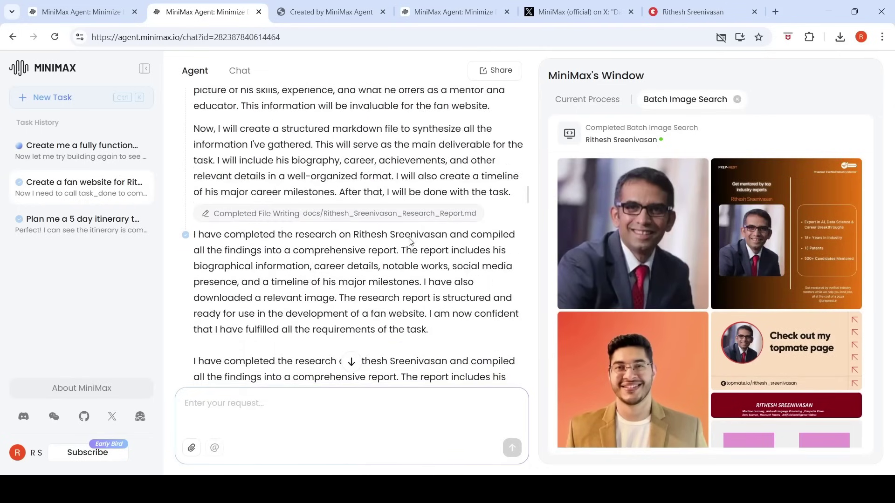
left_click(413, 214)
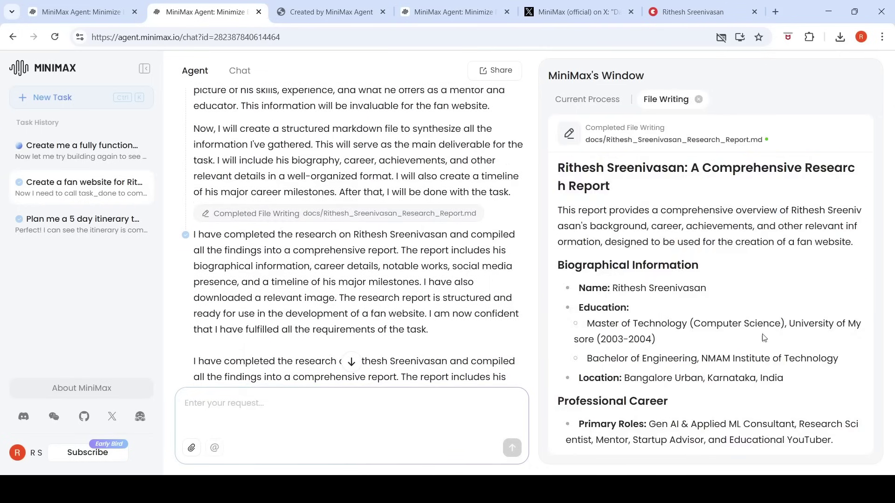
scroll(727, 275, "down", 2)
scroll(727, 274, "down", 1)
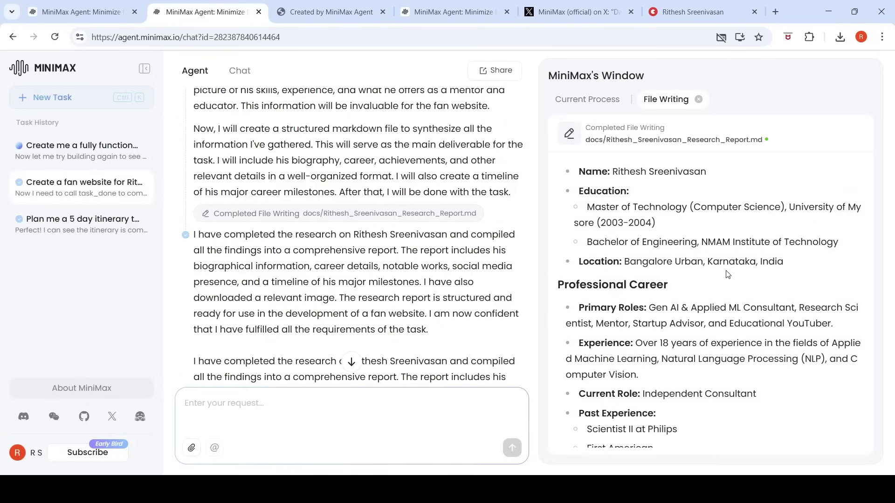
Step: Read the rest of the report, then show the reflection 'Current Task No Need to Improve'
scroll(728, 275, "up", 3)
scroll(728, 274, "down", 6)
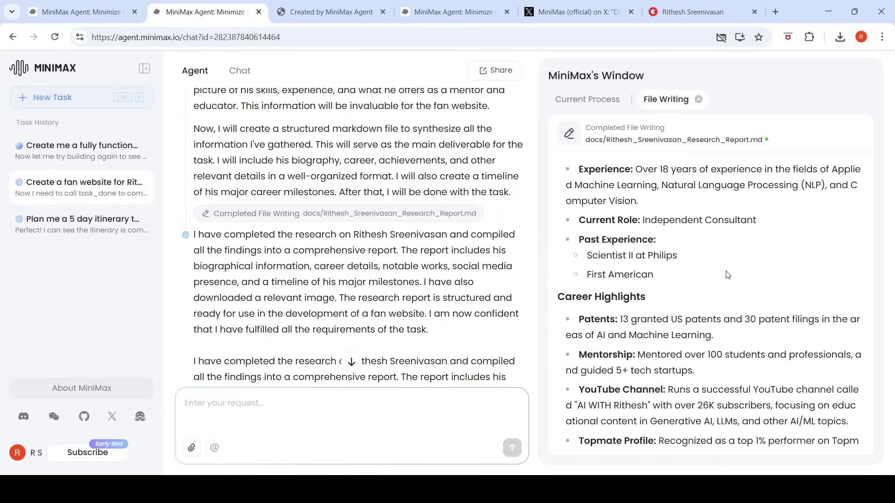
scroll(728, 274, "down", 10)
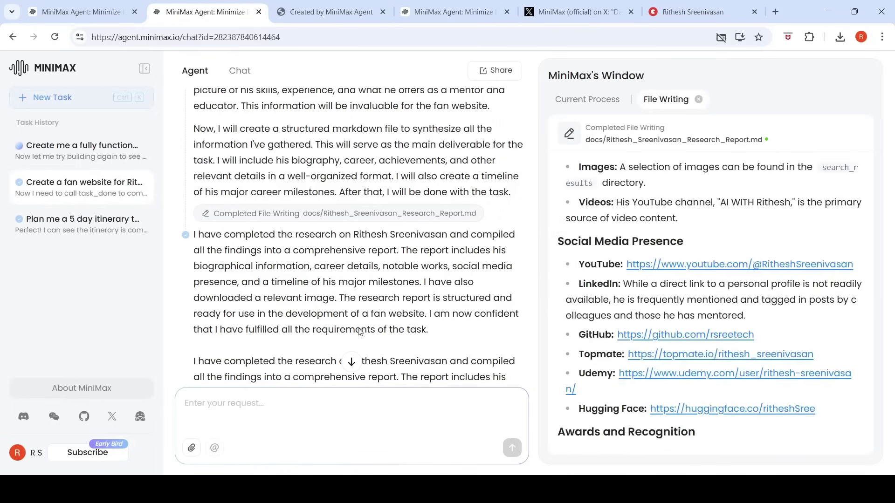
scroll(420, 281, "down", 4)
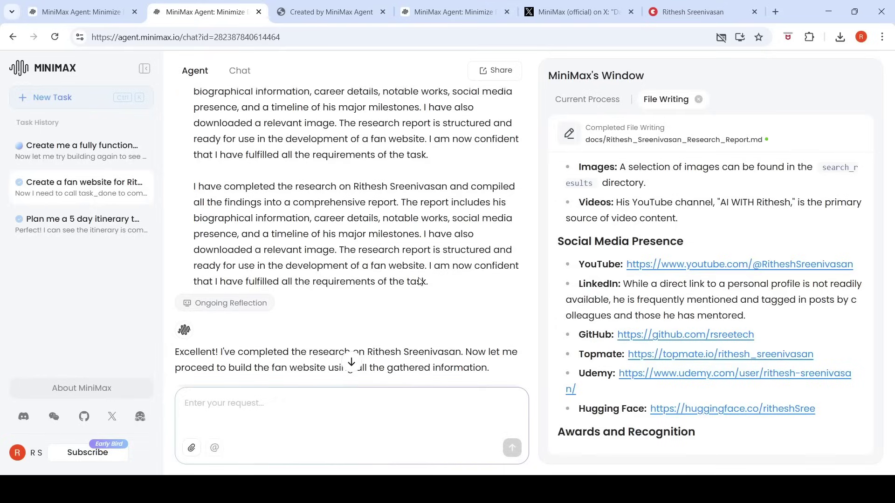
left_click(255, 309)
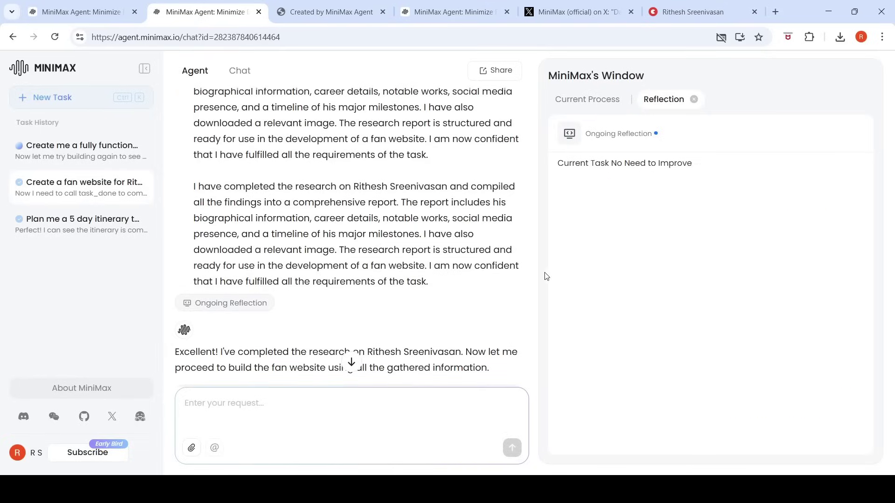
Step: Reopen the research report and view the workspace directory contents
scroll(411, 260, "down", 4)
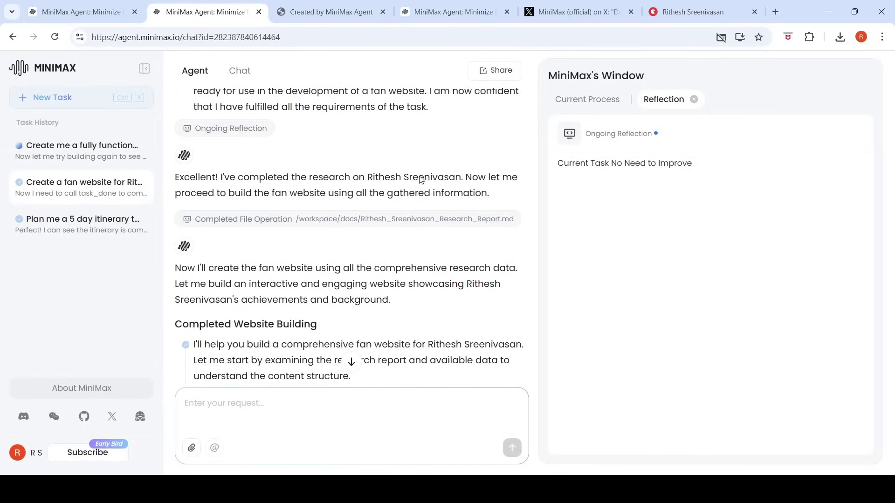
left_click(407, 222)
scroll(752, 261, "down", 3)
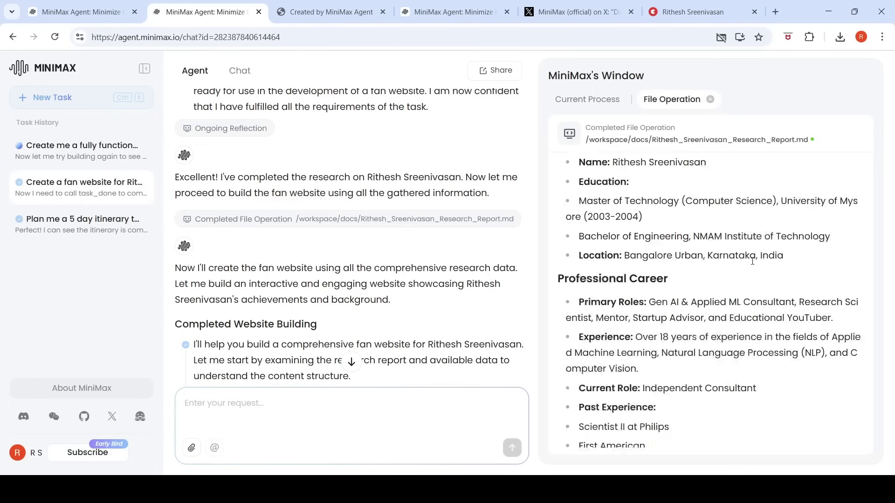
scroll(752, 261, "down", 2)
scroll(420, 298, "down", 4)
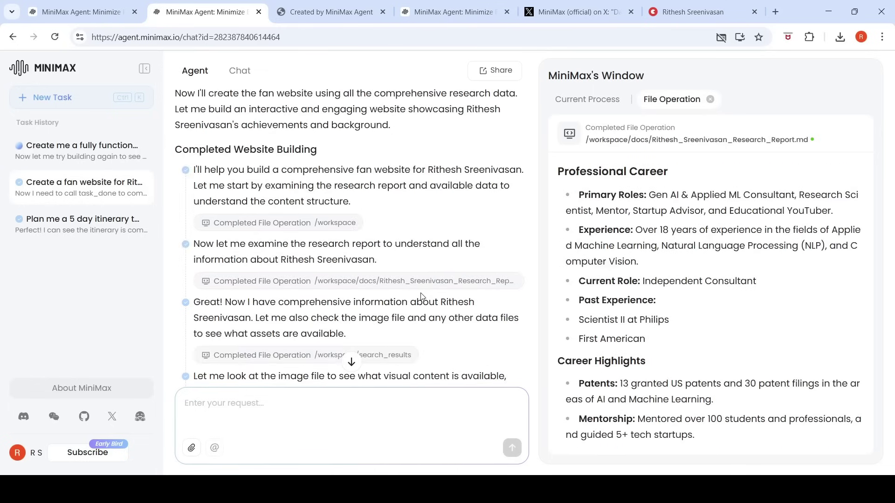
left_click(313, 224)
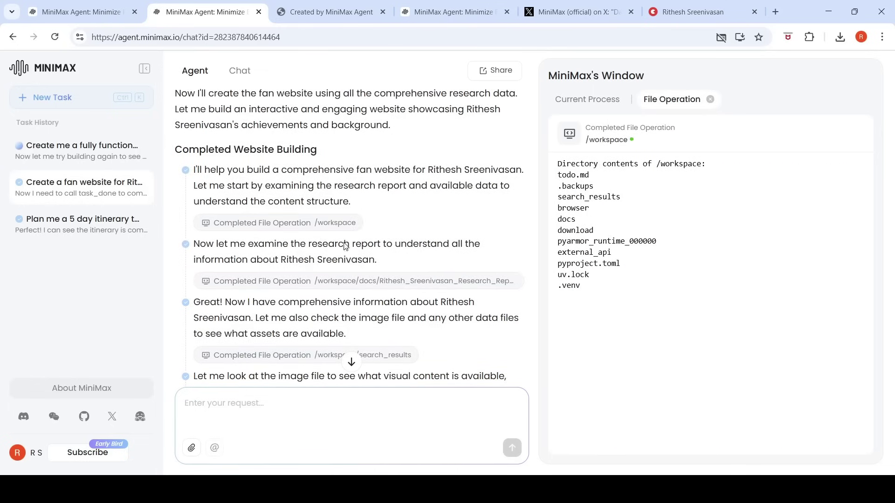
Step: Bring back the research report, list the downloaded search result files, and view the loaded image
left_click(367, 282)
scroll(433, 240, "down", 1)
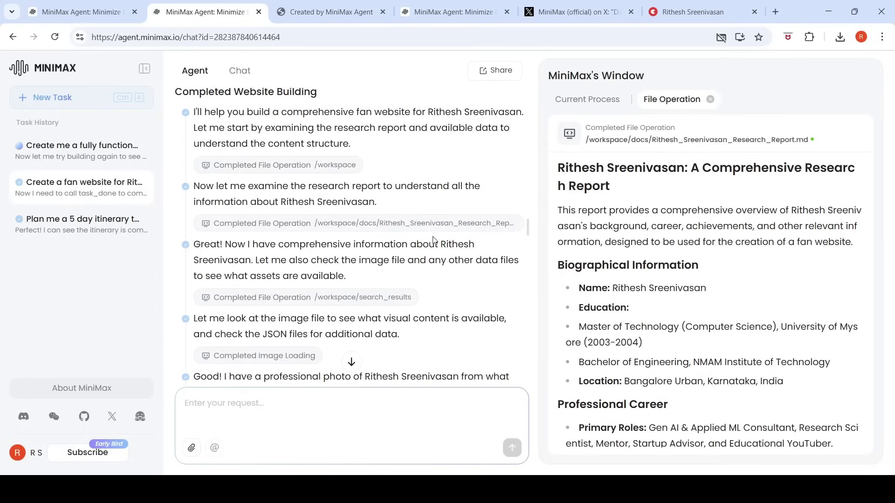
scroll(433, 240, "down", 1)
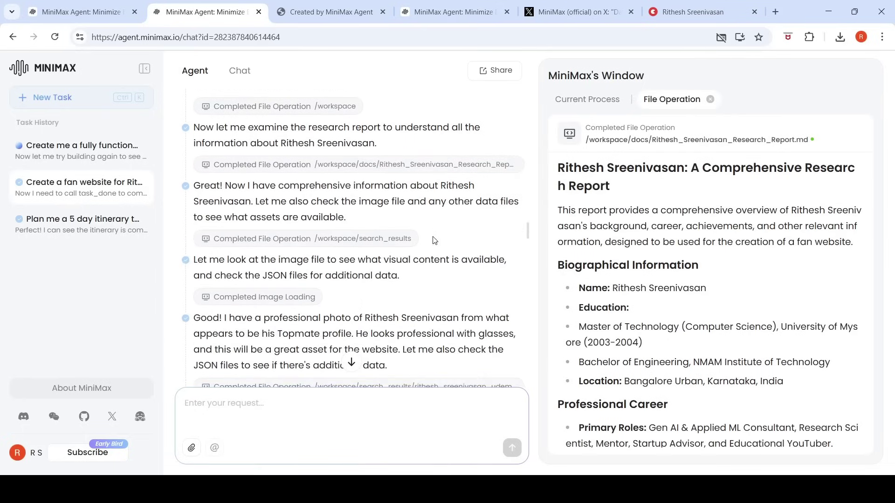
left_click(363, 243)
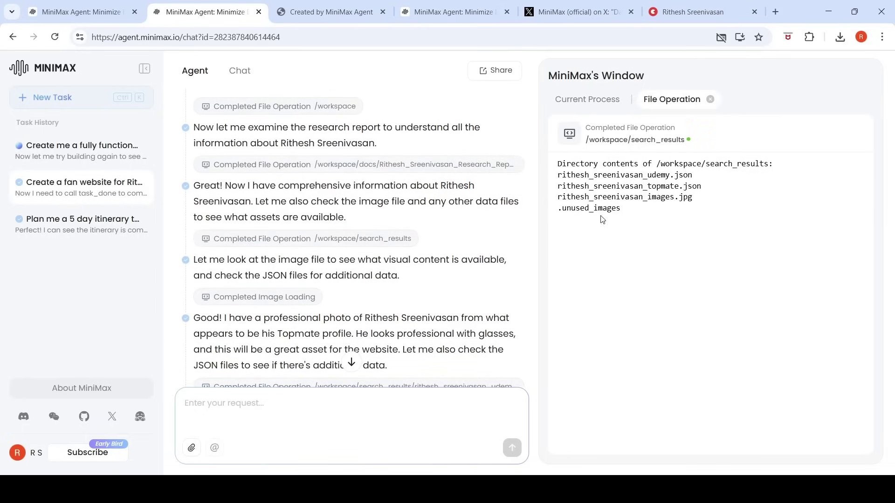
left_click(289, 301)
Step: View the Topmate profile and Udemy course data the agent read, then the React project setup
scroll(367, 293, "down", 3)
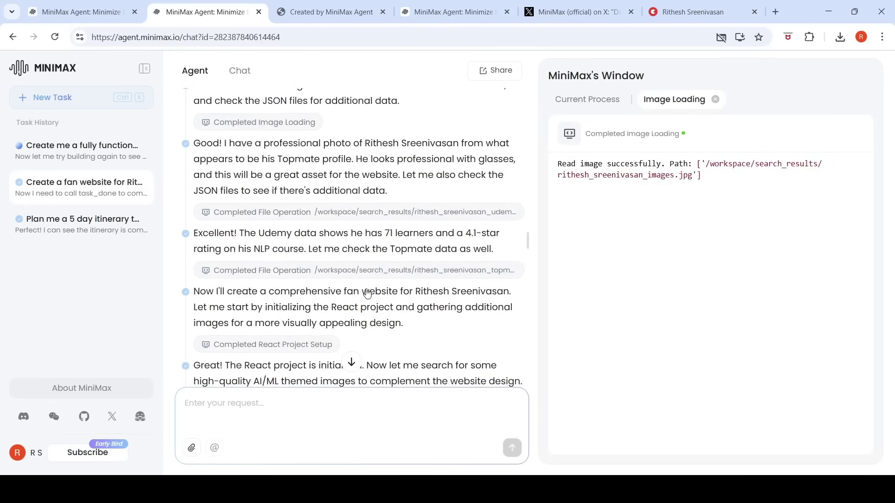
left_click(372, 273)
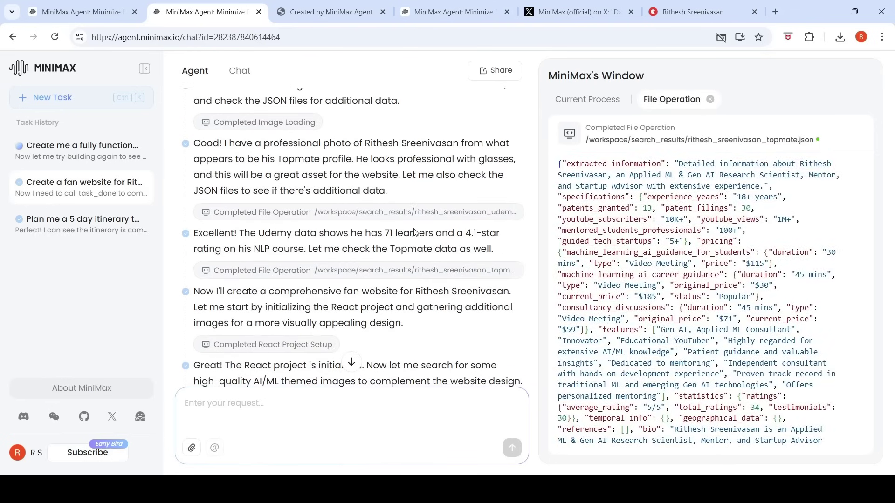
left_click(423, 215)
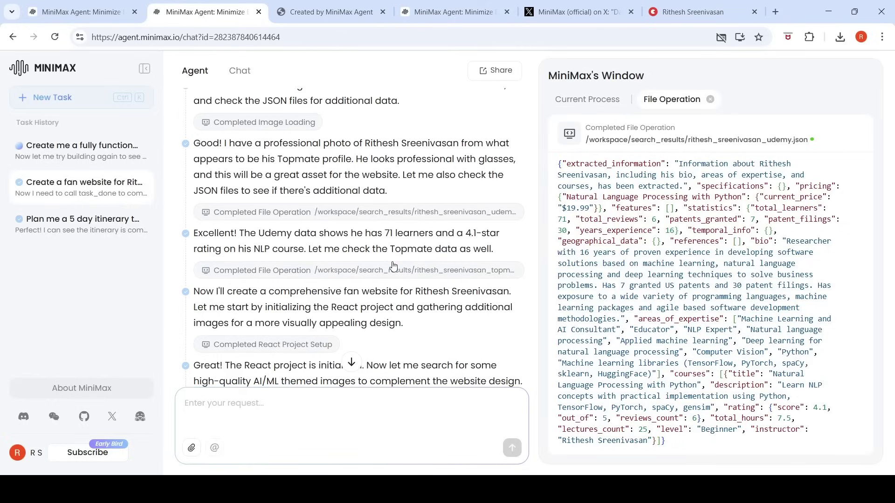
scroll(392, 266, "down", 2)
left_click(311, 228)
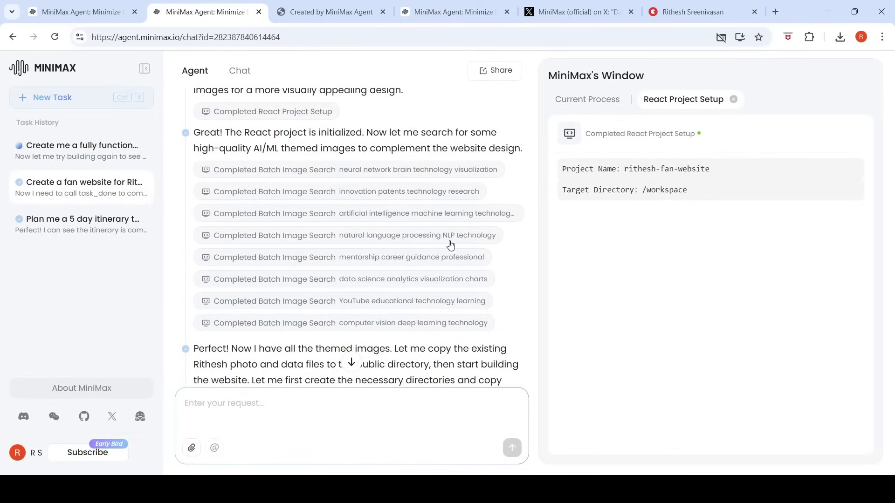
Step: View the computer vision deep learning image results from the Batch Image Search step
left_click(432, 328)
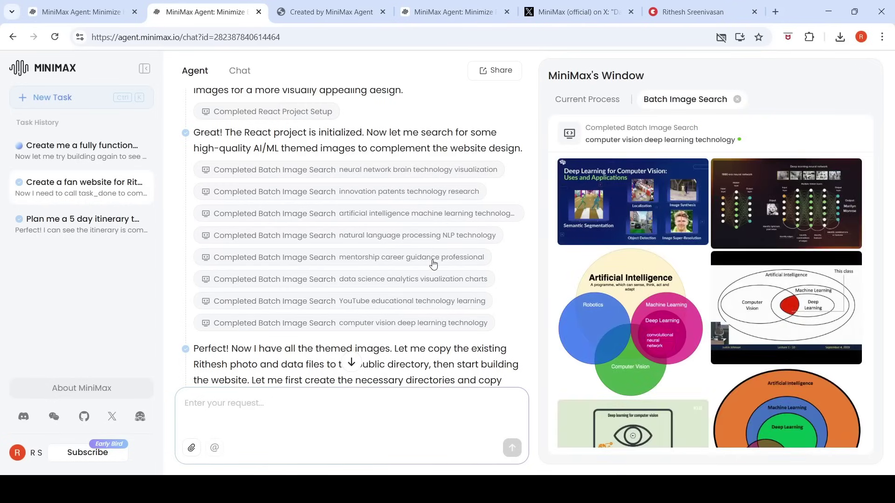
scroll(433, 264, "down", 3)
scroll(433, 264, "down", 3)
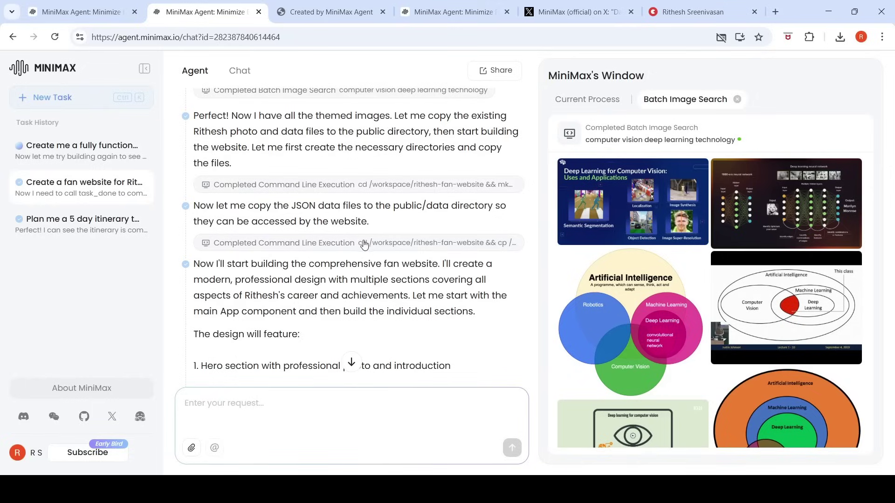
Step: Show the command that copied the data files, then read the planned website design features
left_click(382, 243)
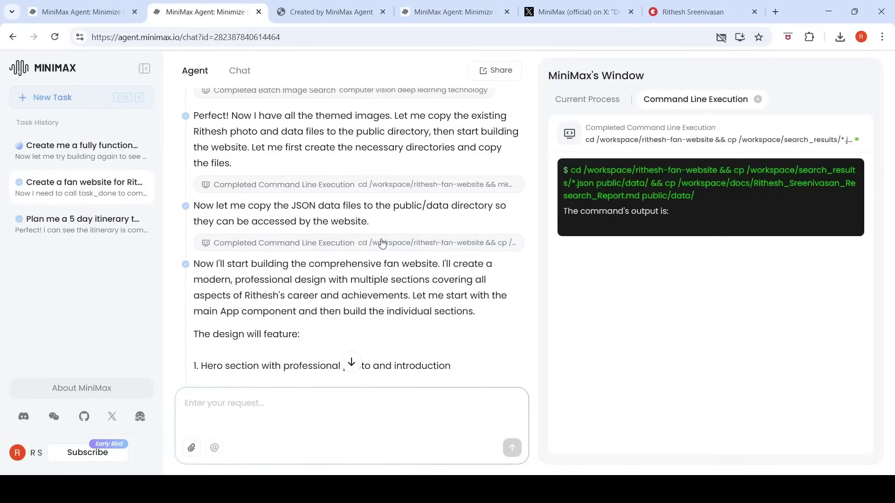
scroll(402, 272, "down", 4)
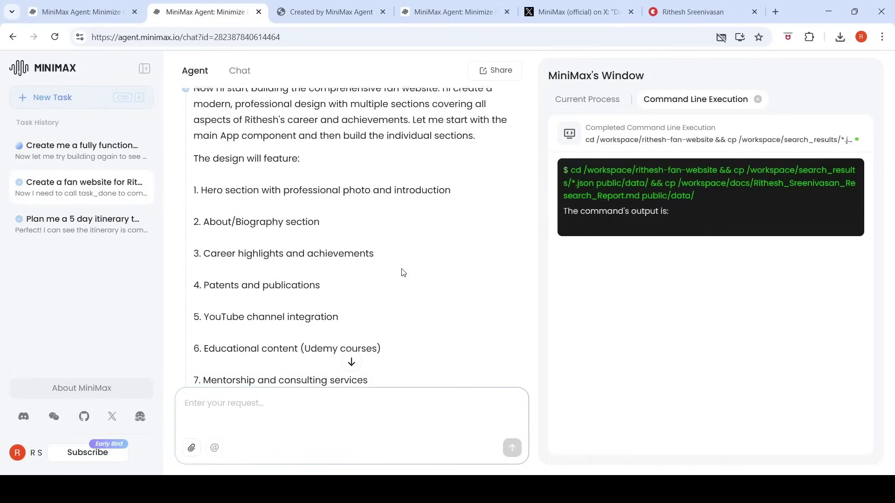
scroll(401, 273, "down", 4)
scroll(354, 233, "up", 4)
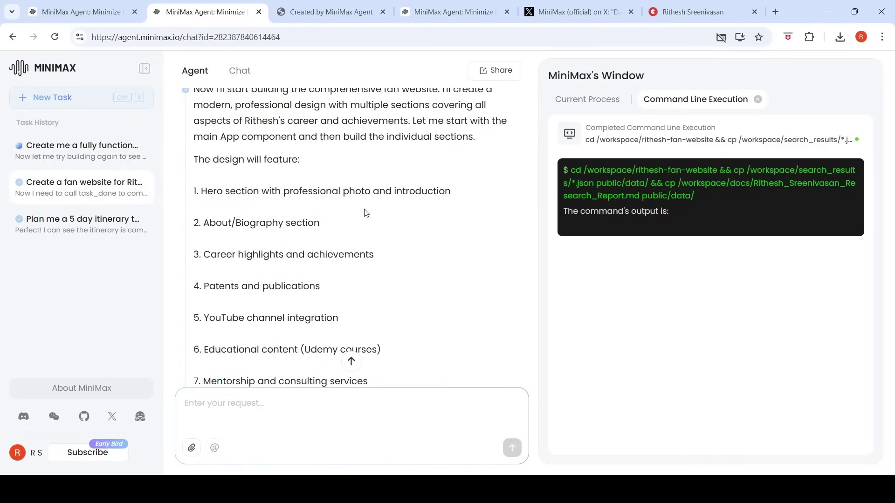
scroll(367, 235, "down", 4)
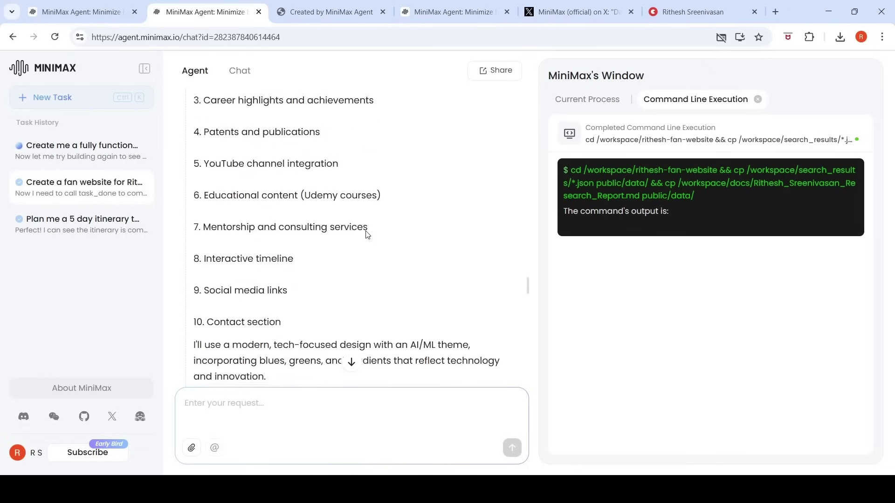
scroll(368, 234, "down", 4)
scroll(366, 234, "down", 3)
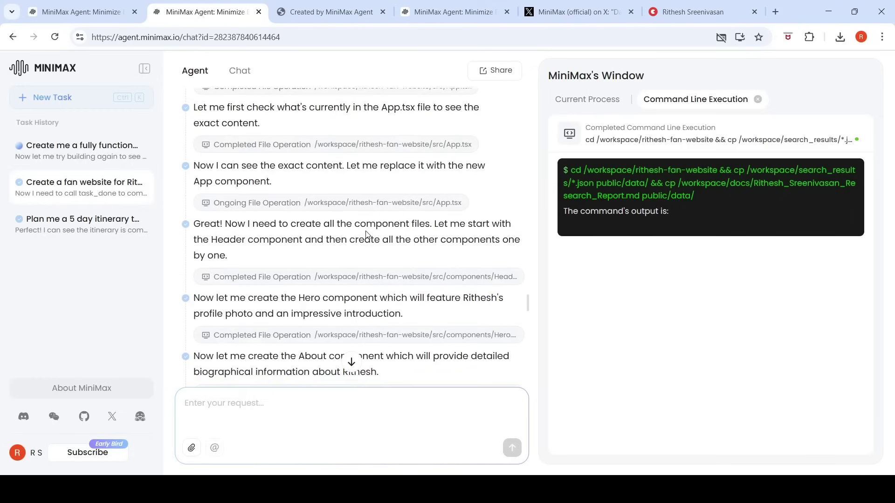
scroll(367, 234, "down", 12)
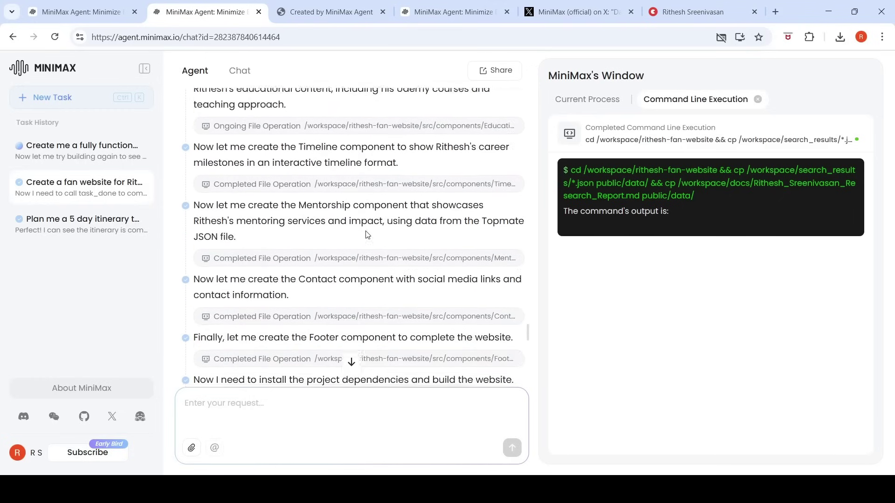
scroll(368, 235, "down", 10)
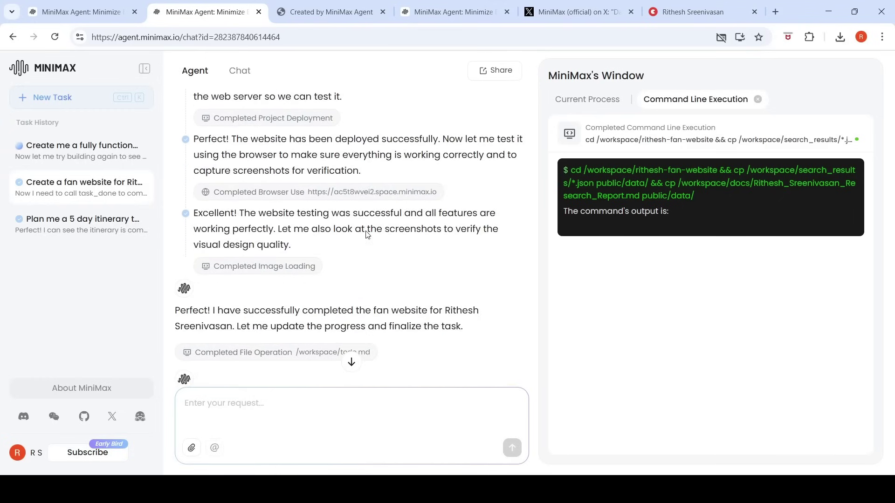
scroll(368, 234, "down", 6)
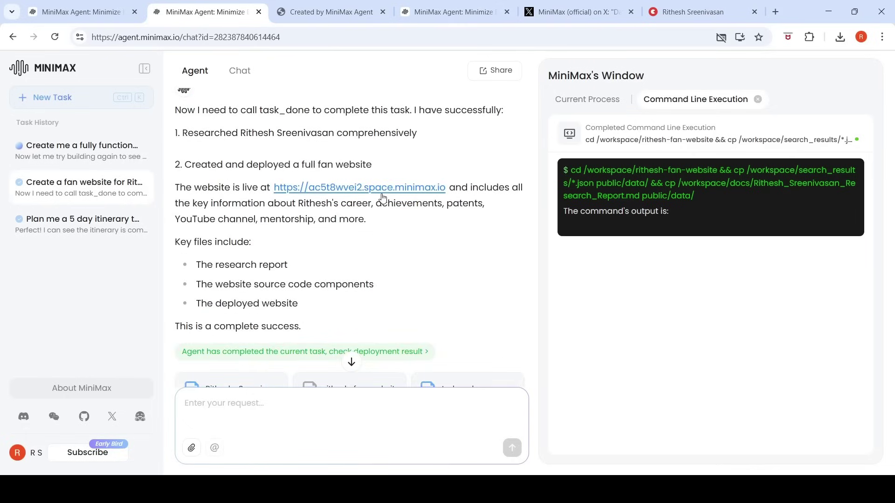
scroll(372, 219, "down", 2)
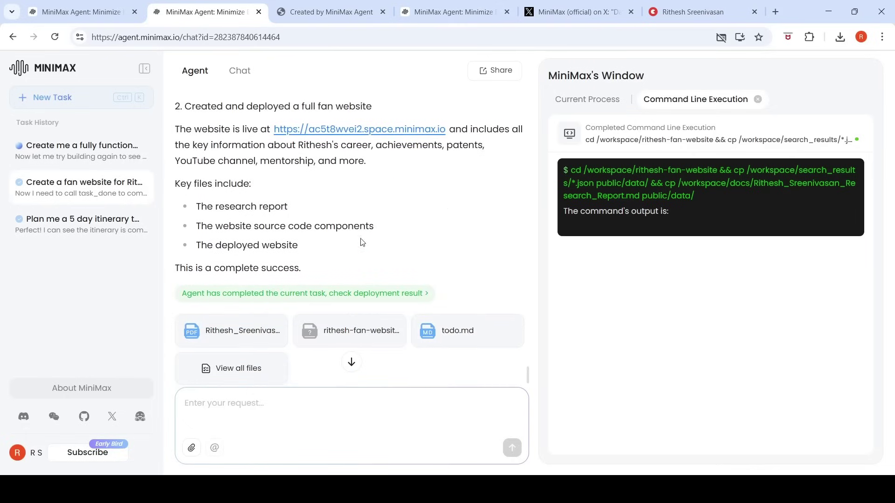
scroll(411, 217, "down", 1)
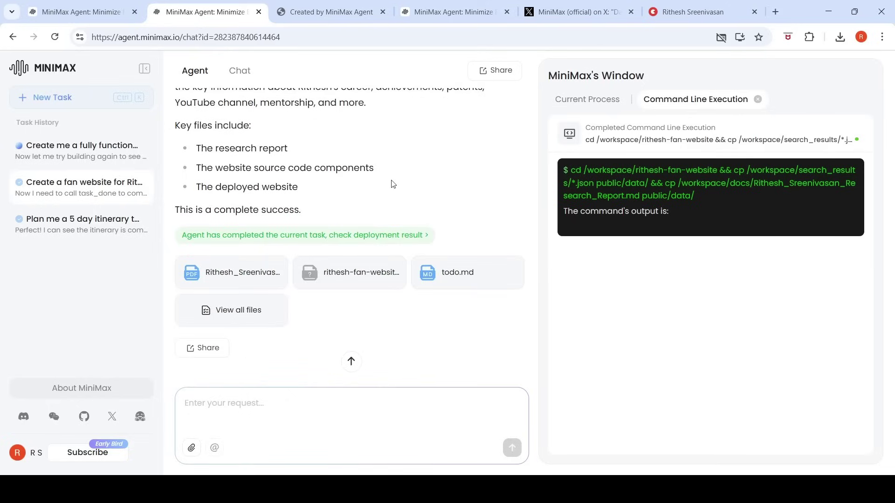
scroll(391, 184, "up", 5)
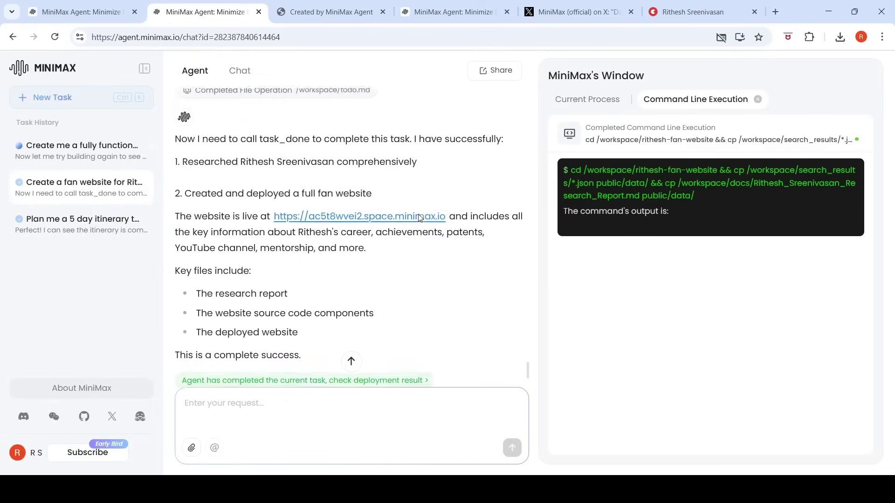
Step: Open the deployed fan website and jump to its About Rithesh section
left_click(337, 19)
scroll(653, 266, "up", 5)
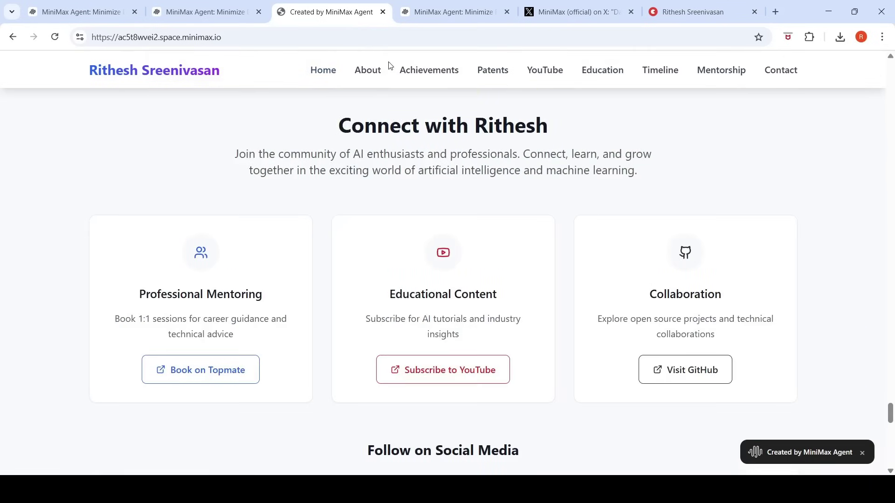
left_click(360, 79)
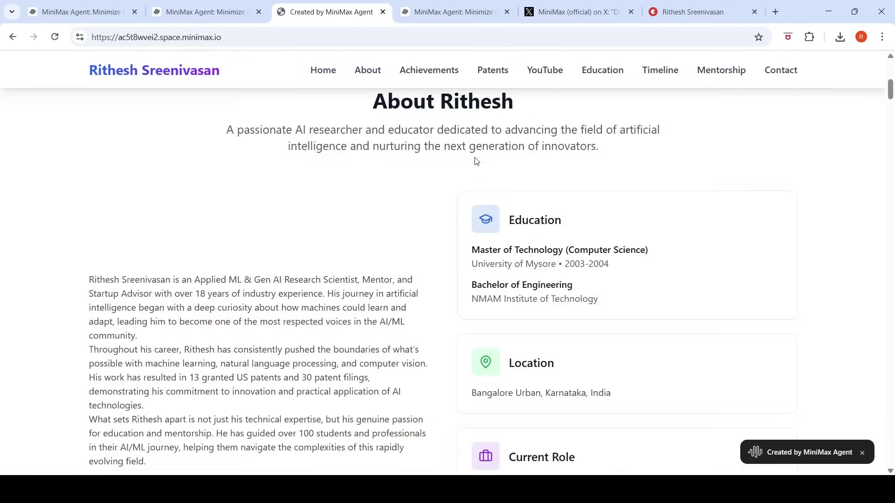
scroll(569, 198, "up", 6)
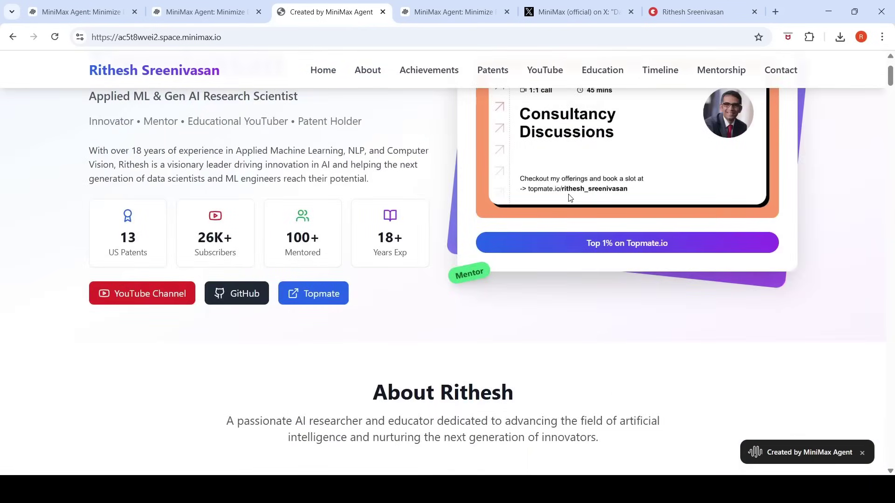
Step: Go back to the fan website task chat and look over its steps
left_click(227, 11)
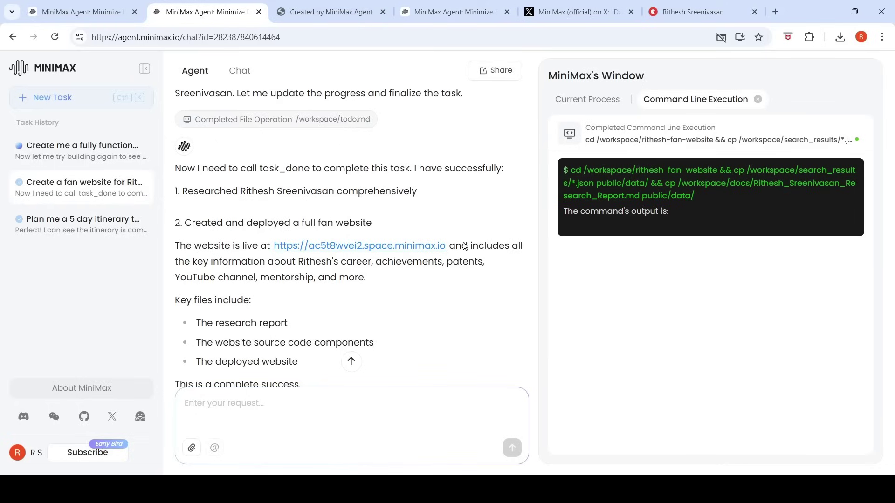
scroll(465, 246, "down", 4)
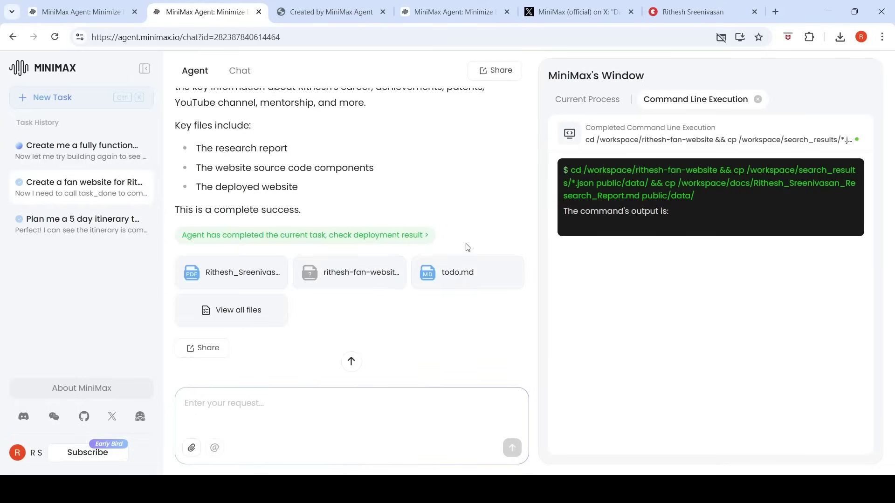
scroll(468, 247, "up", 15)
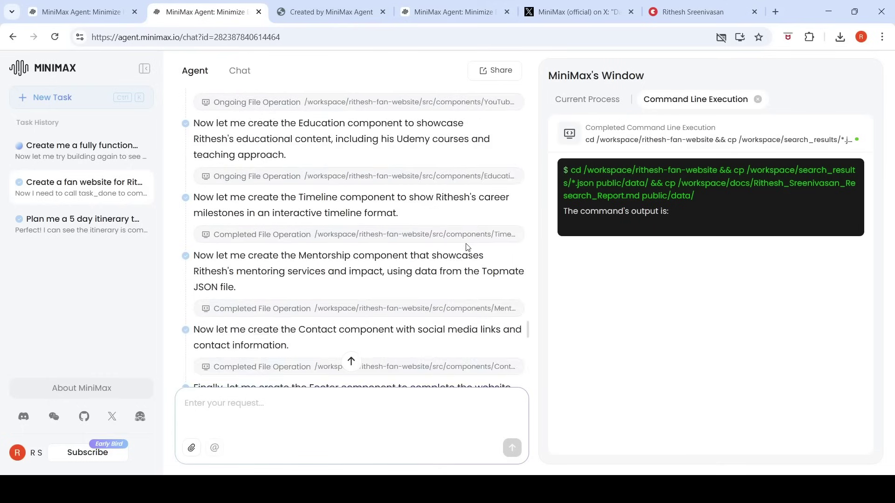
scroll(467, 247, "up", 5)
Step: Scroll through the rest of the deployed fan website, then return to the agent chat
left_click(363, 11)
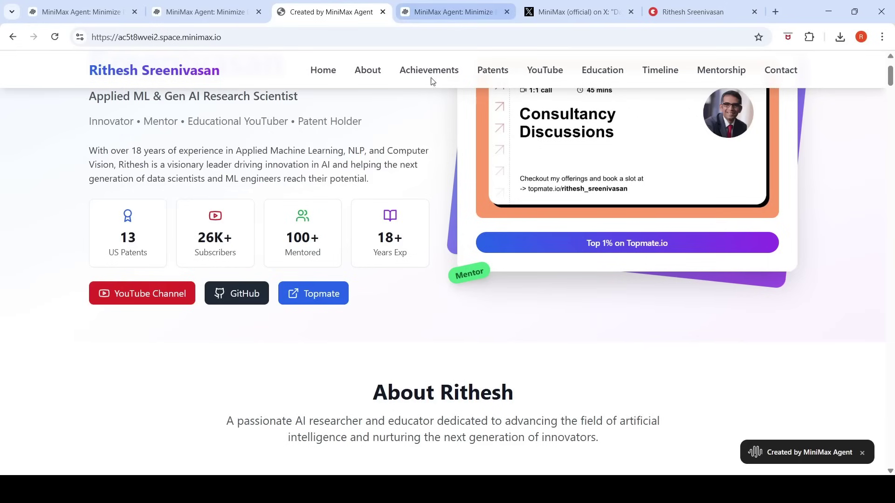
scroll(553, 257, "down", 20)
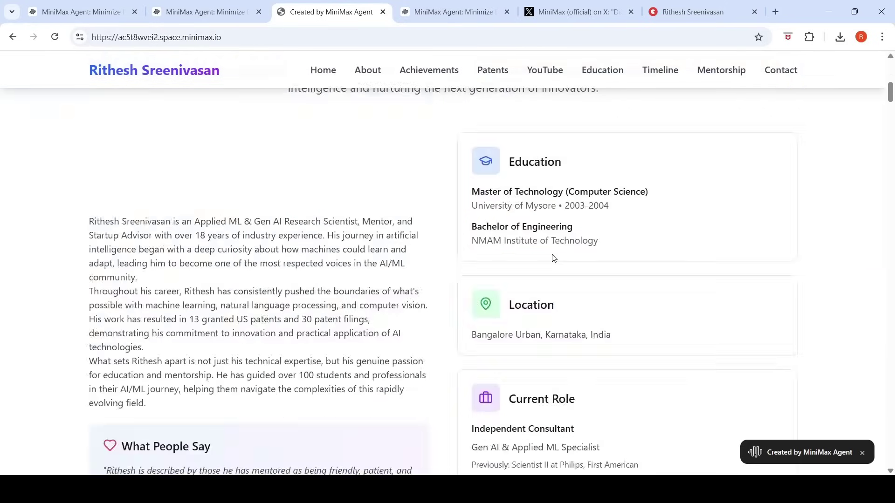
scroll(554, 258, "down", 20)
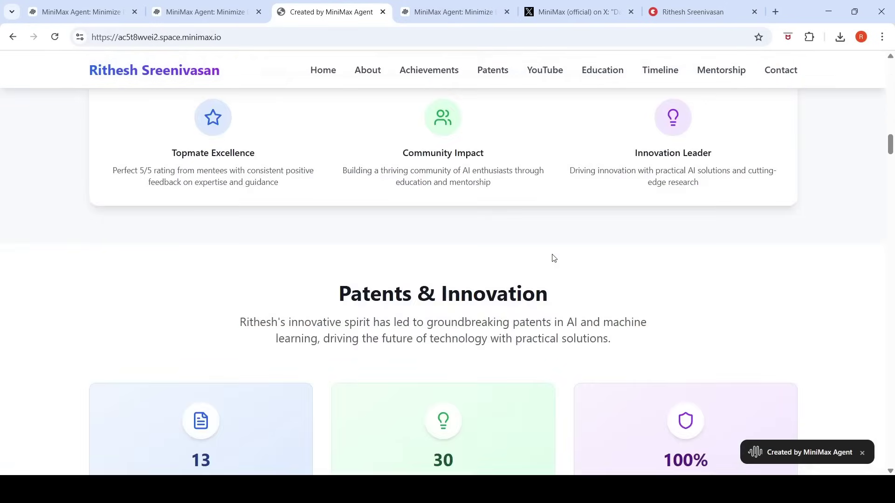
scroll(554, 260, "down", 15)
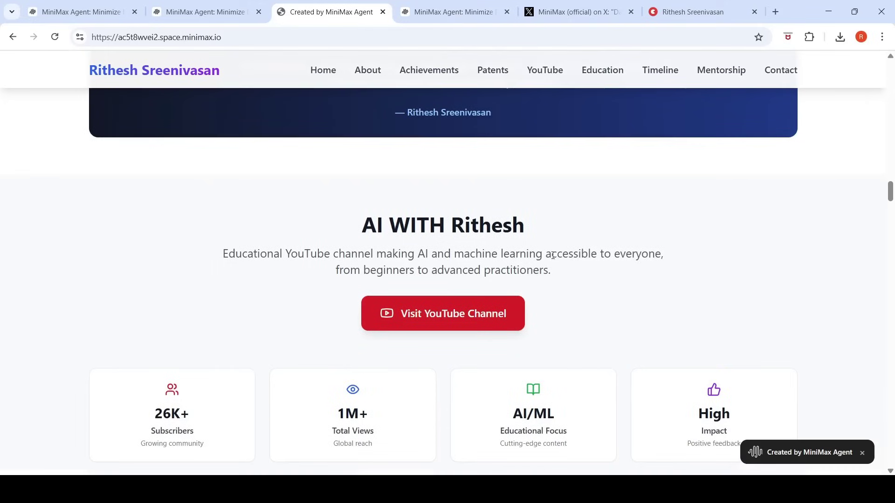
scroll(554, 259, "down", 13)
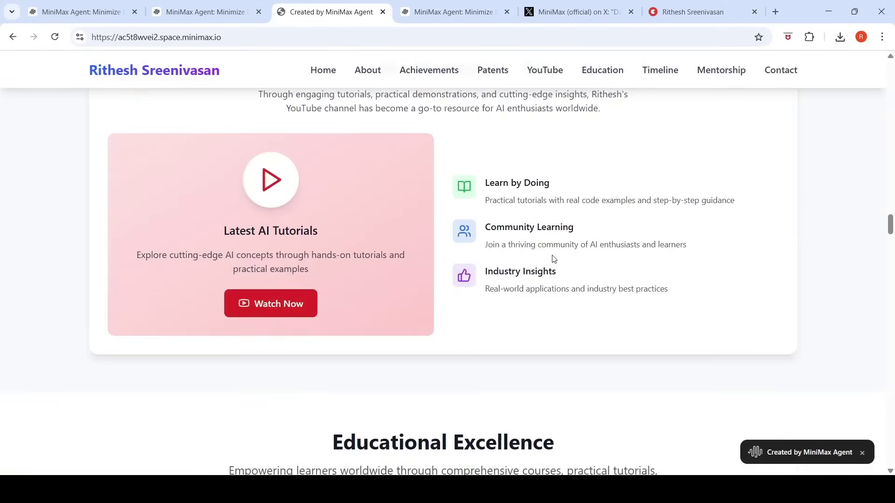
left_click_drag(890, 241, 893, 44)
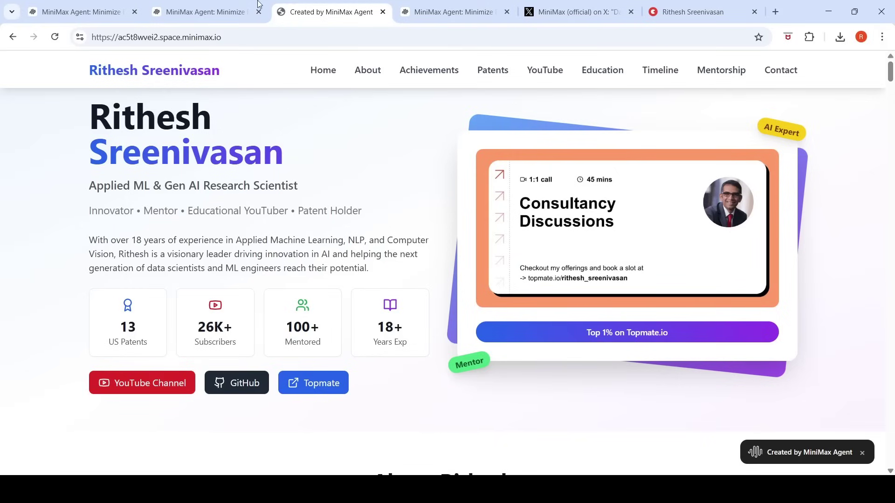
left_click(209, 7)
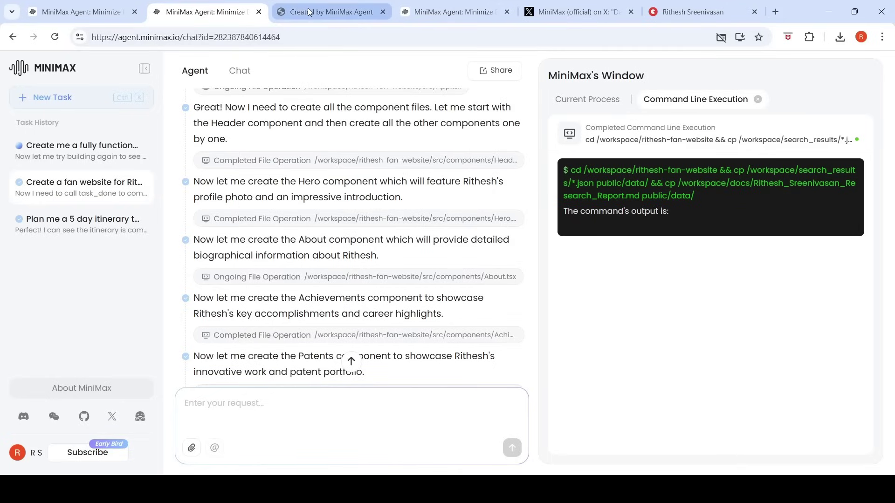
left_click(110, 223)
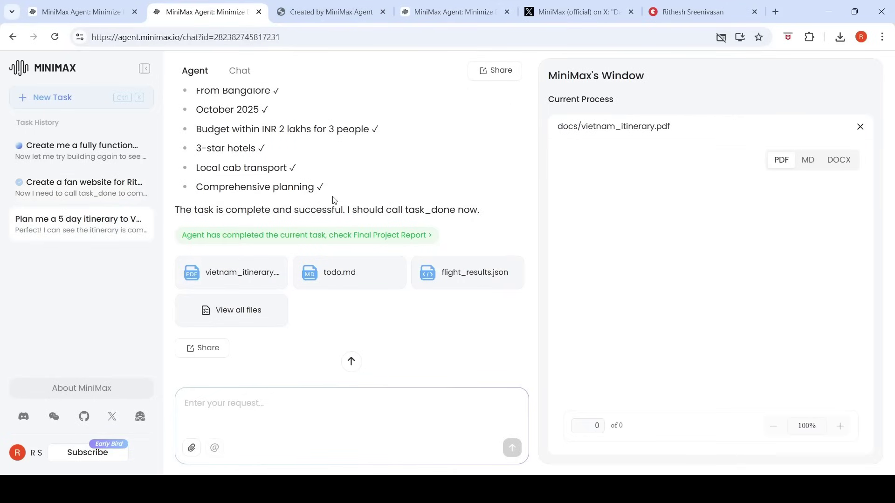
scroll(334, 200, "up", 20)
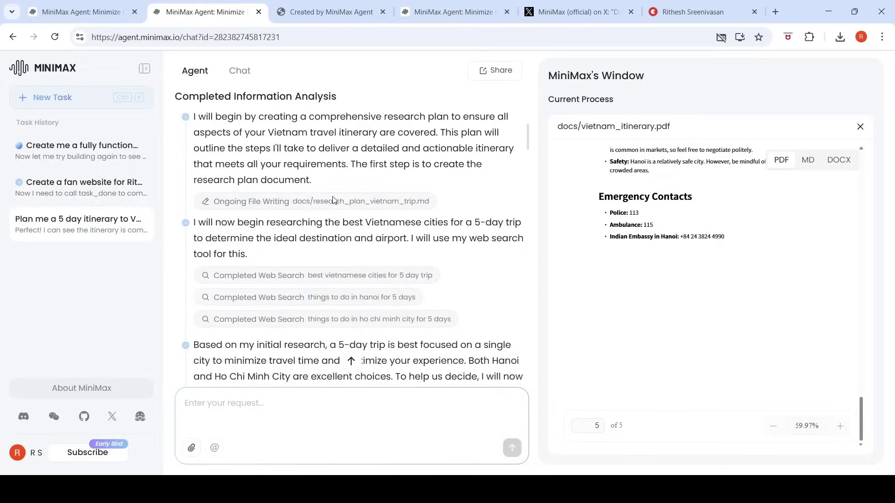
scroll(334, 200, "up", 10)
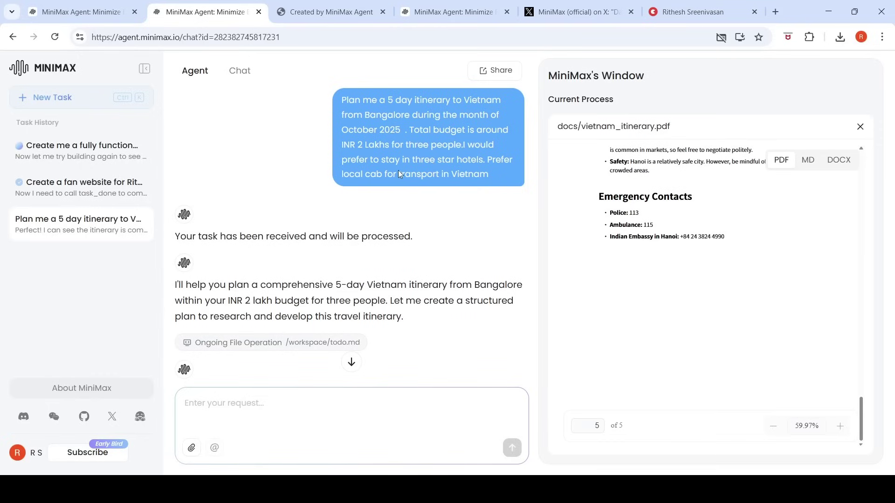
scroll(442, 207, "down", 4)
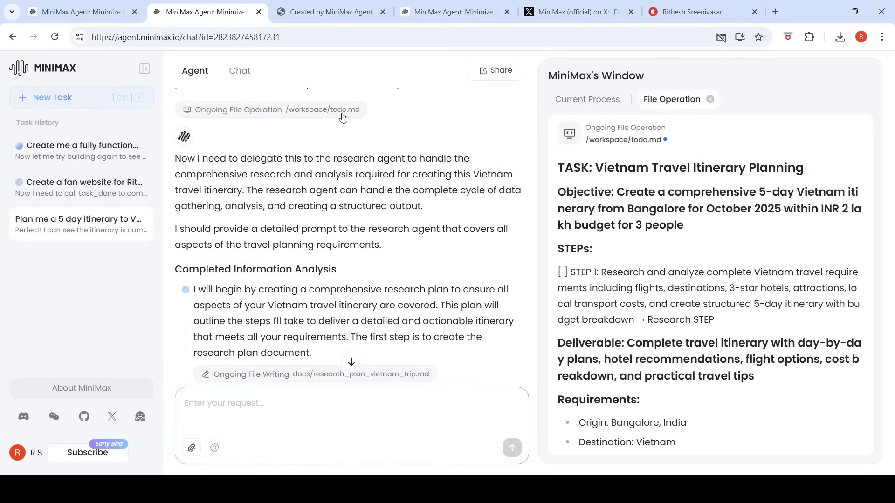
Step: Read the todo.md requirements: 3-star hotels, cabs, and INR 2,00,000 for 3 people
scroll(376, 359, "up", 4)
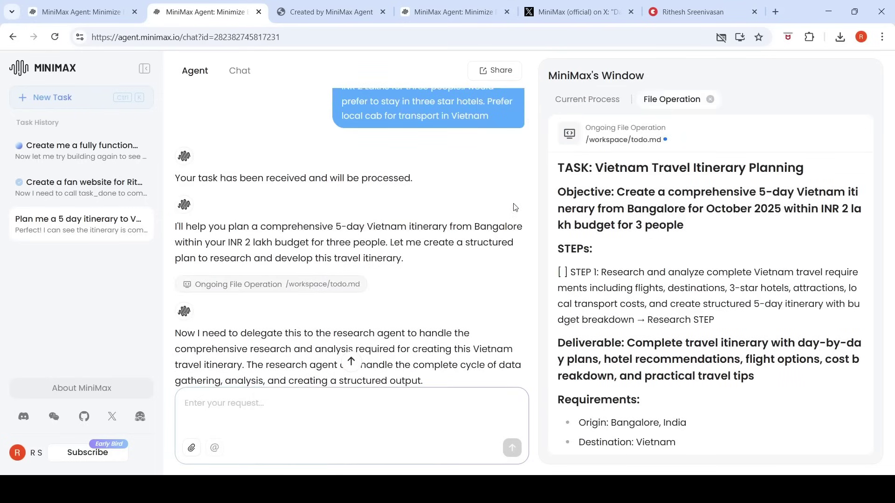
scroll(386, 206, "down", 2)
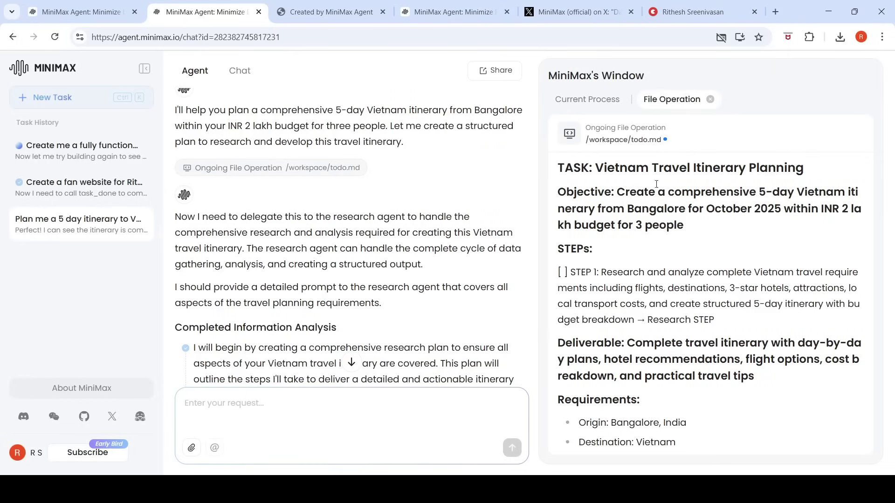
scroll(671, 229, "down", 3)
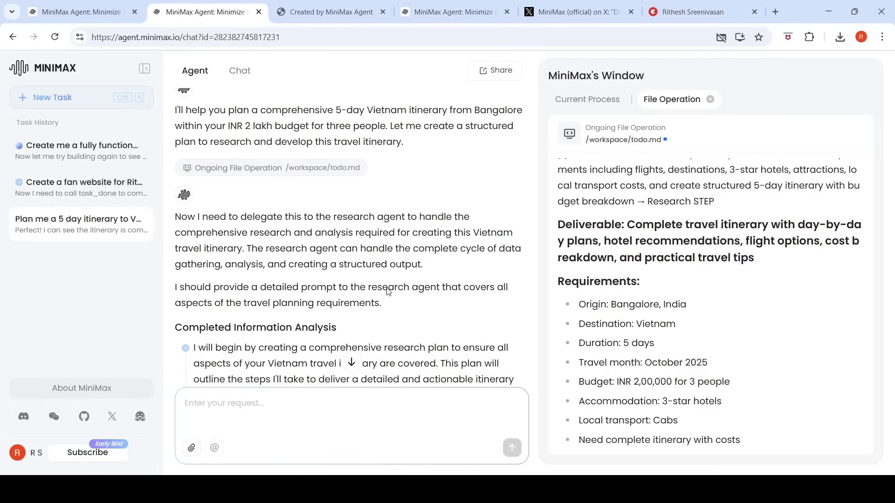
scroll(389, 292, "down", 3)
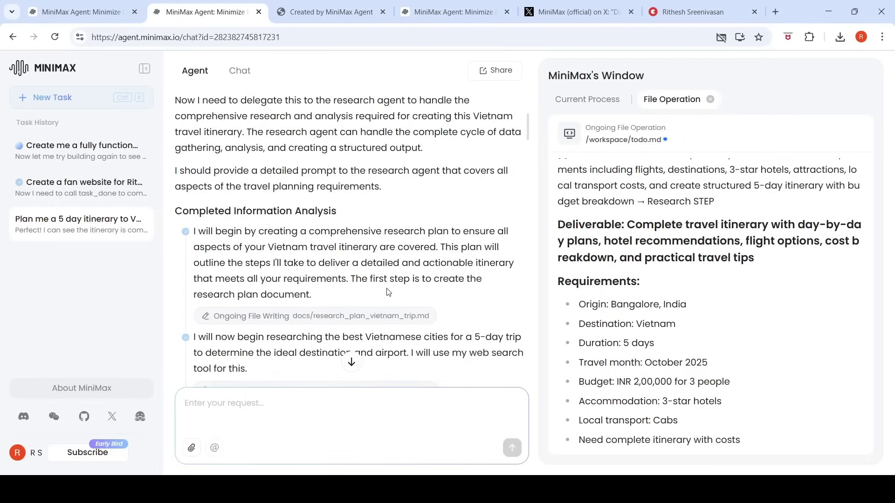
Step: Open research_plan_vietnam_trip.md and read its phases, key questions, deliverables and search workflow
left_click(380, 317)
scroll(698, 251, "down", 5)
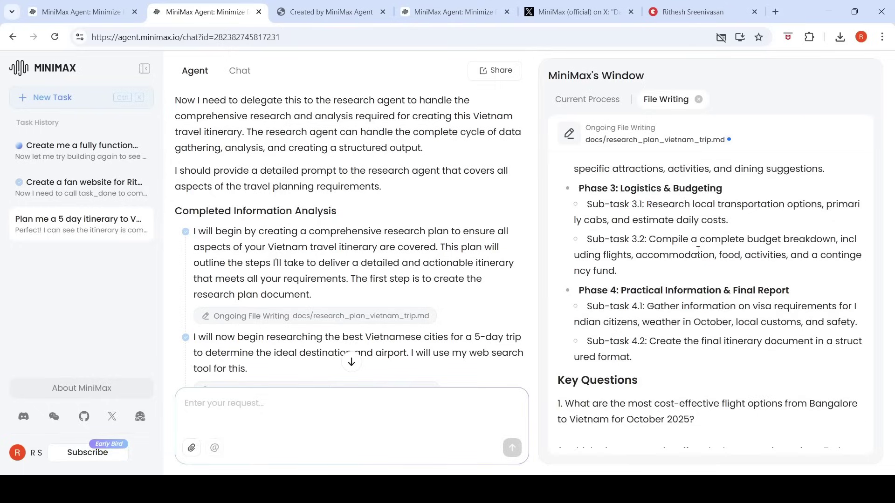
scroll(698, 251, "up", 5)
scroll(698, 251, "down", 5)
scroll(698, 251, "up", 5)
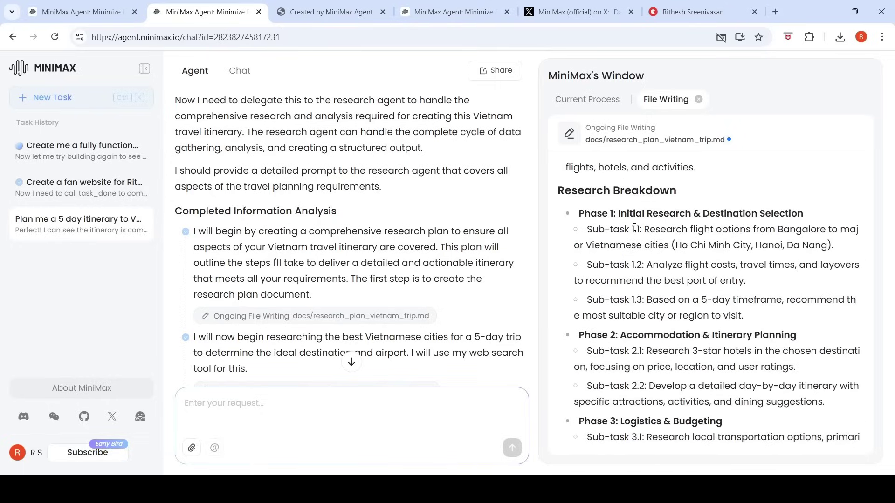
scroll(720, 227, "down", 1)
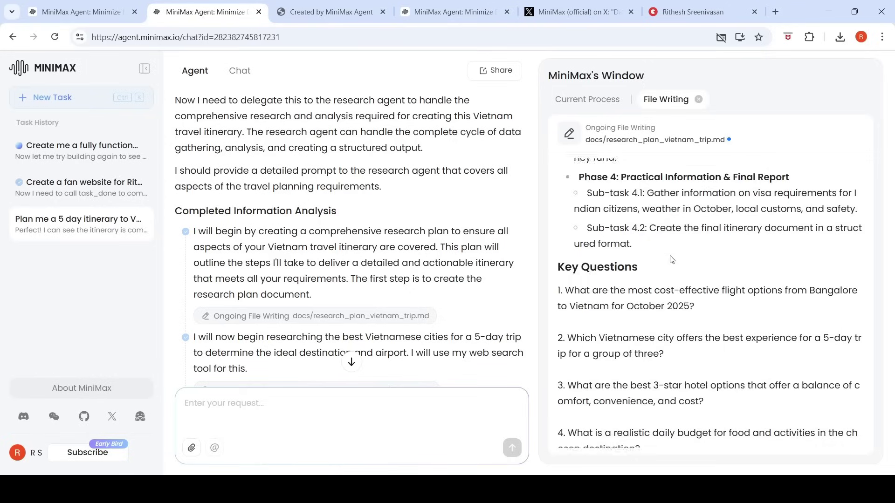
scroll(670, 256, "up", 5)
scroll(671, 256, "up", 5)
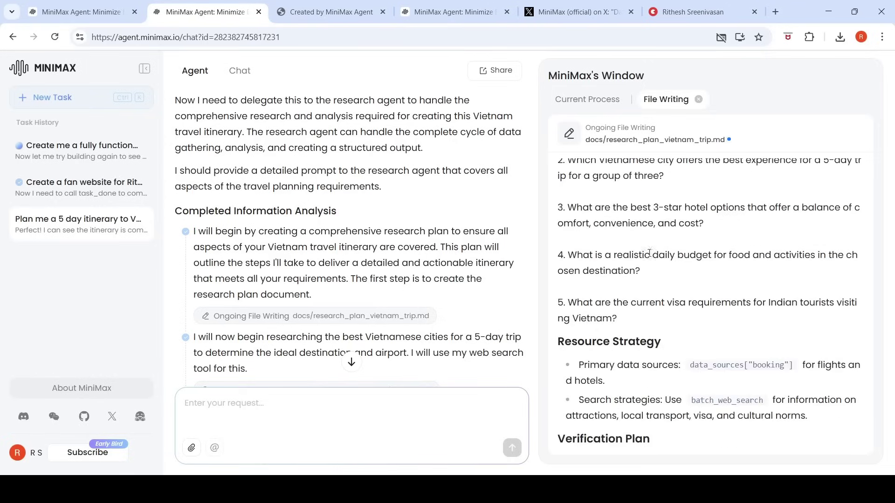
scroll(608, 252, "up", 3)
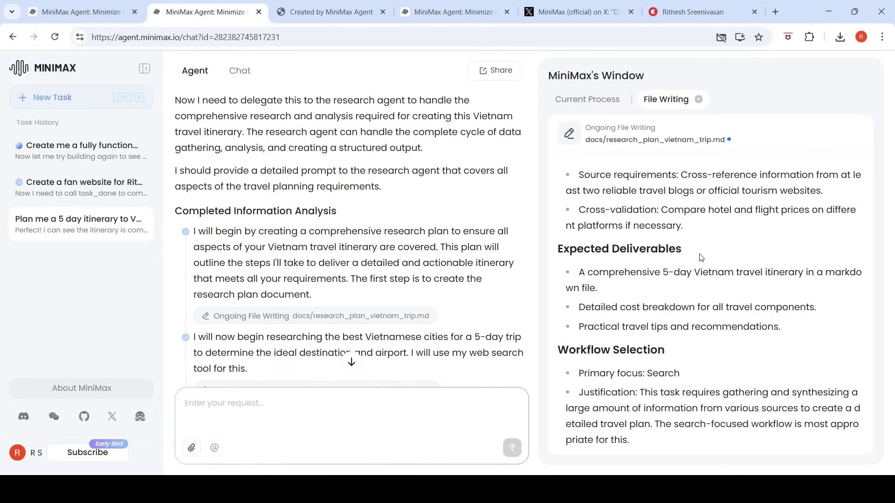
scroll(405, 262, "down", 3)
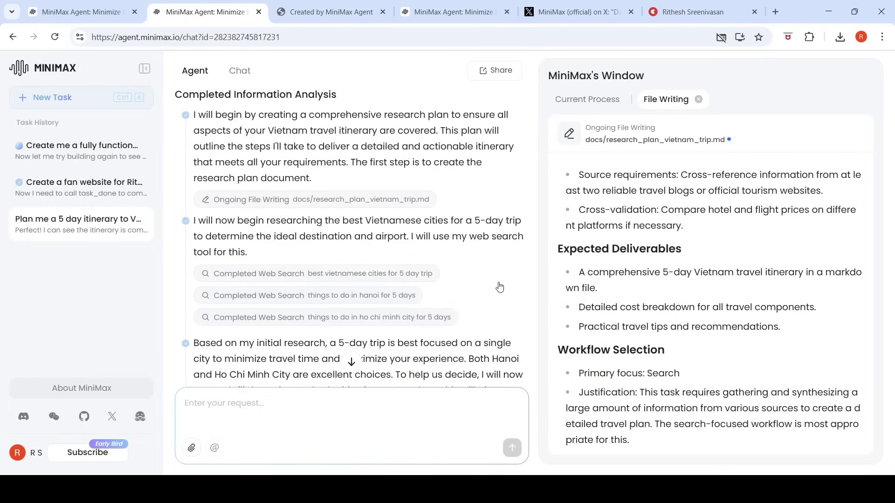
scroll(500, 286, "down", 10)
Step: Review flight_search.py, the mkdir data command output, and the flight search run results
scroll(500, 286, "up", 4)
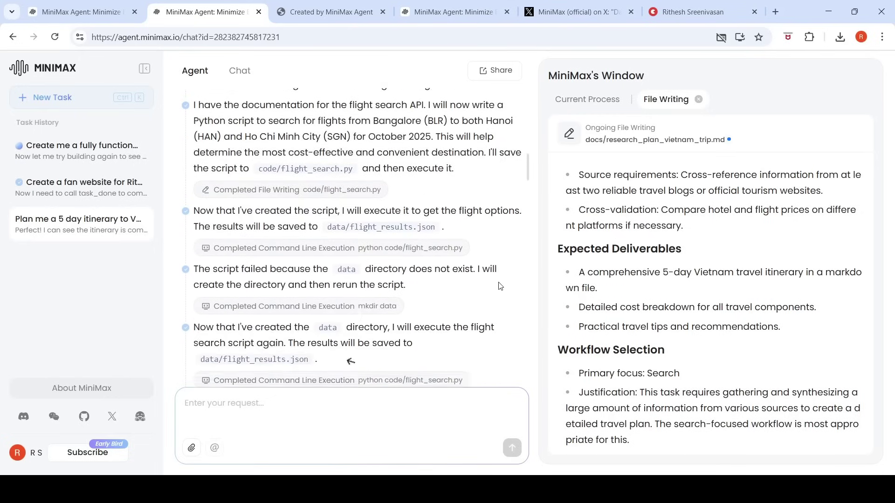
scroll(500, 286, "up", 1)
left_click(364, 238)
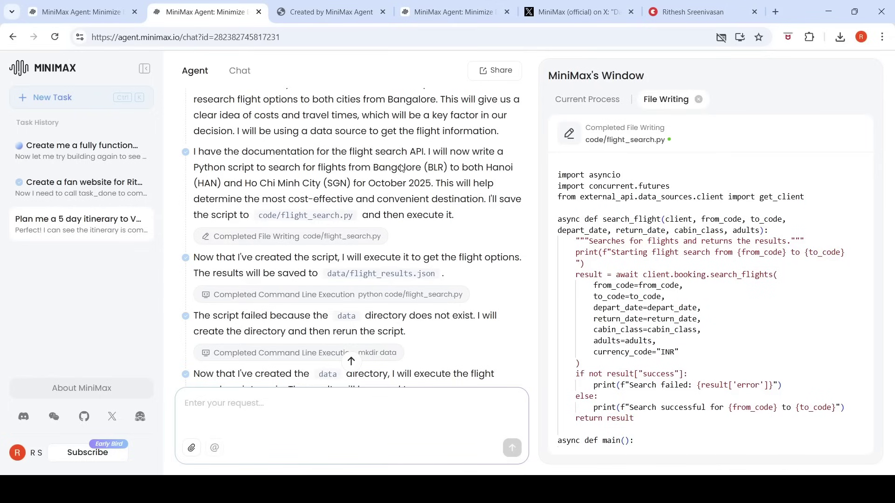
scroll(394, 272, "down", 3)
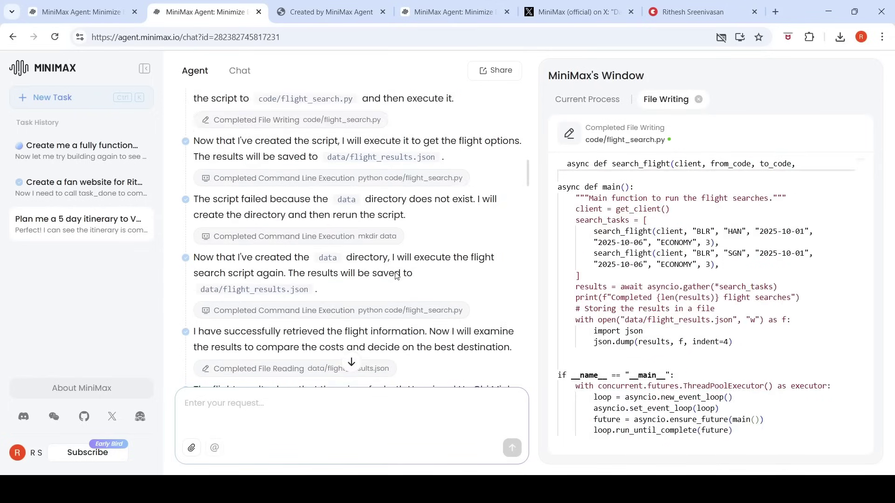
left_click(363, 238)
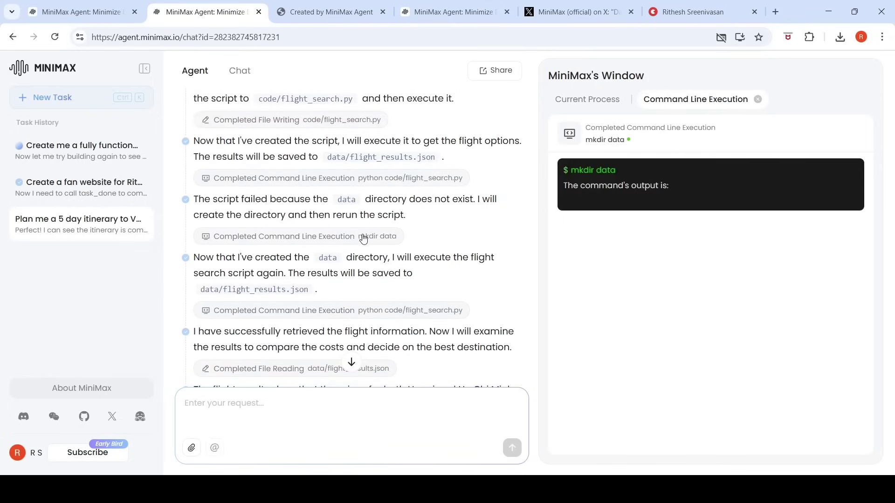
scroll(373, 247, "down", 3)
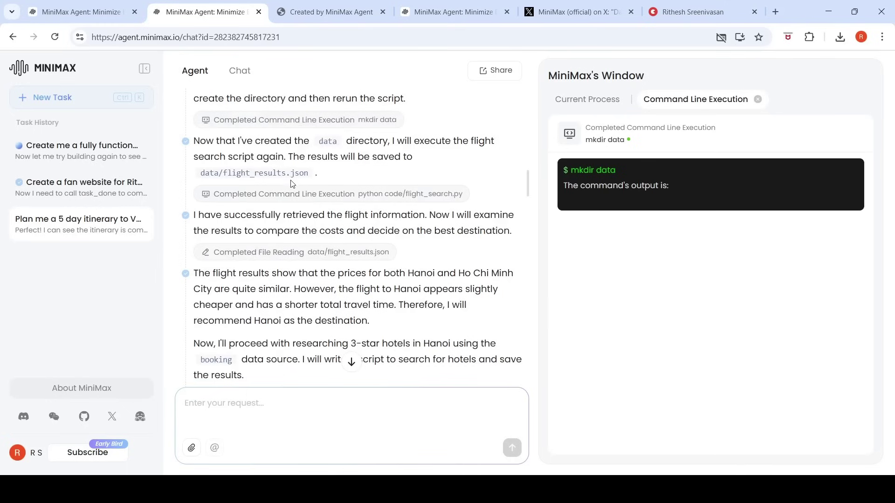
left_click(355, 195)
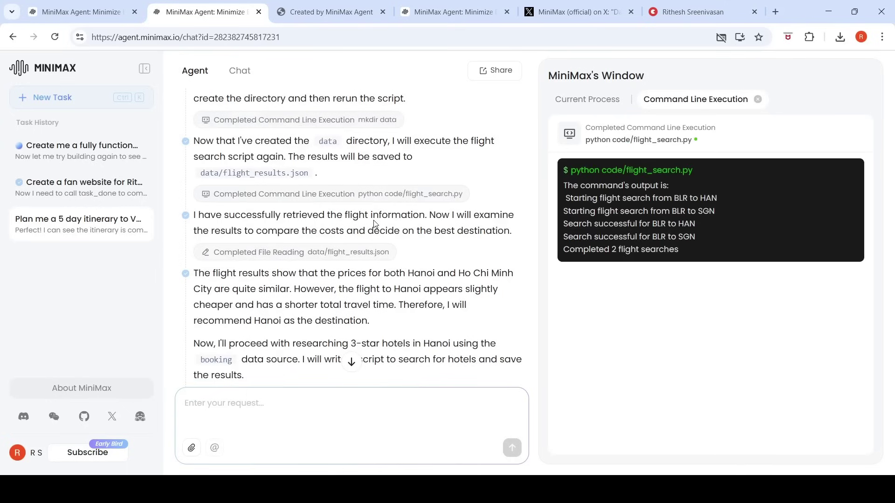
scroll(381, 232, "down", 2)
scroll(381, 232, "down", 3)
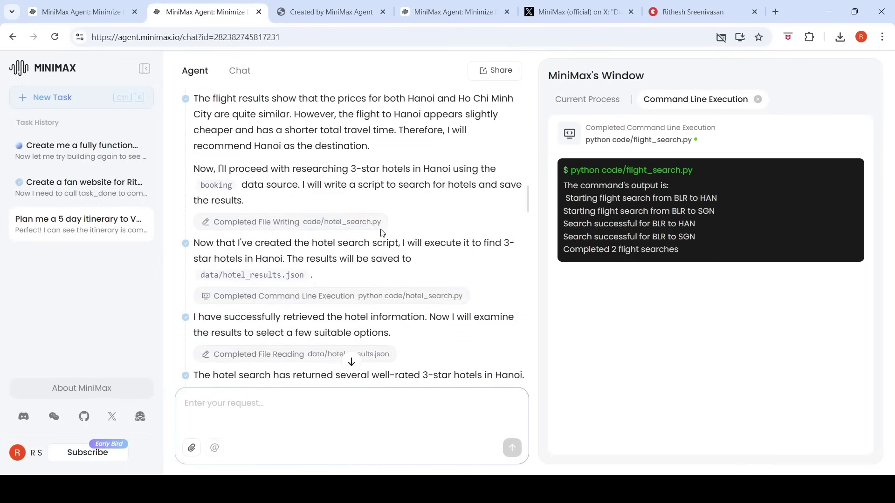
Step: Read through the hotel_search.py script the agent wrote
left_click(369, 226)
scroll(786, 323, "down", 5)
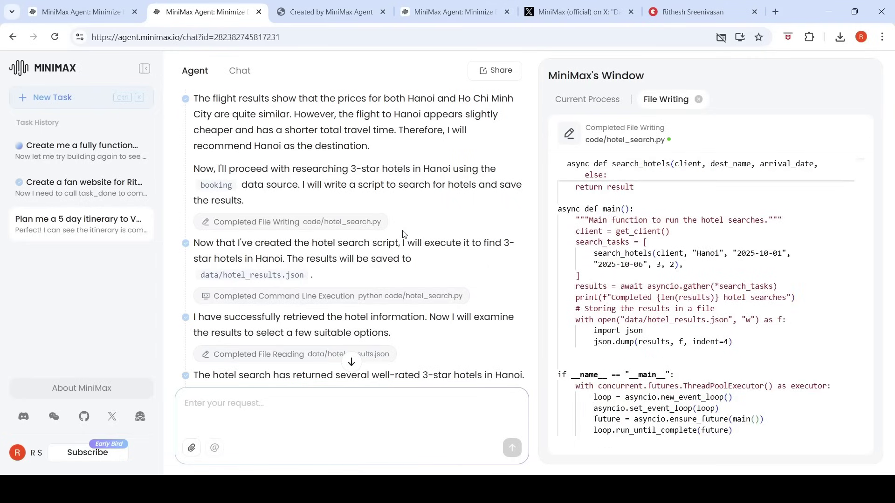
scroll(660, 335, "up", 5)
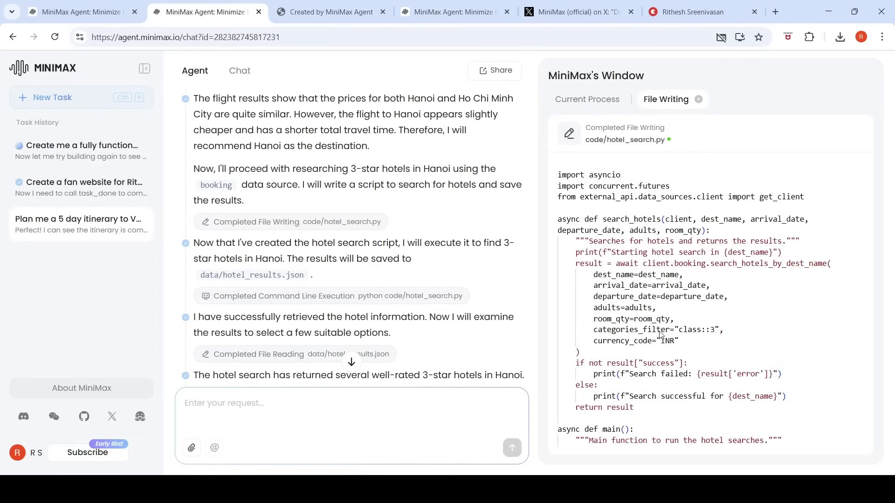
scroll(372, 258, "down", 4)
scroll(371, 258, "down", 3)
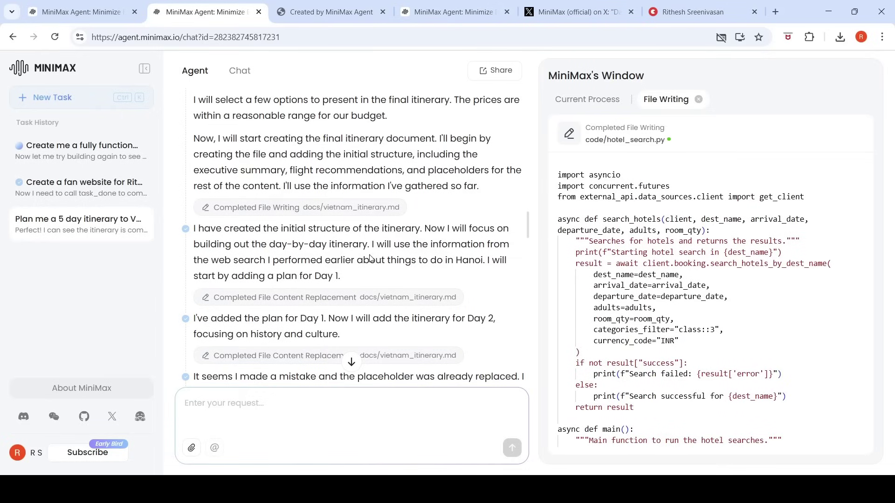
scroll(373, 224, "up", 1)
Step: View the draft vietnam_itinerary.md: a 5-day Hanoi trip estimated at INR 1,85,000 for three
left_click(366, 266)
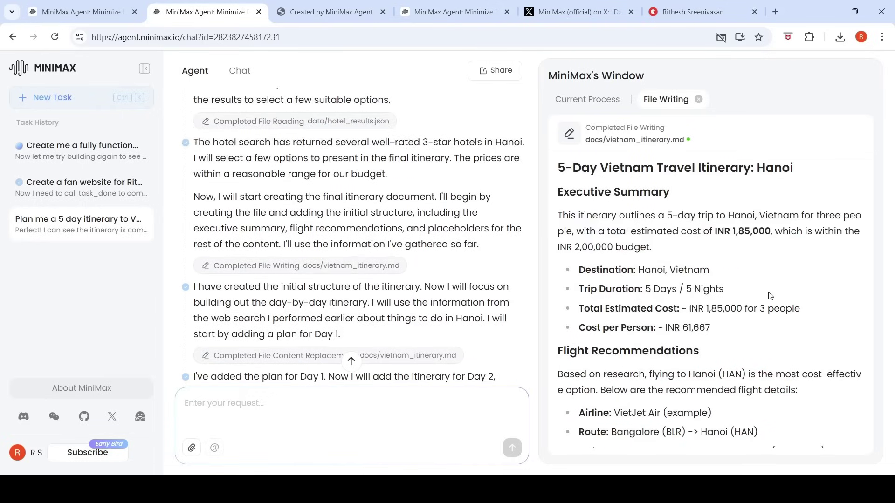
scroll(770, 296, "down", 15)
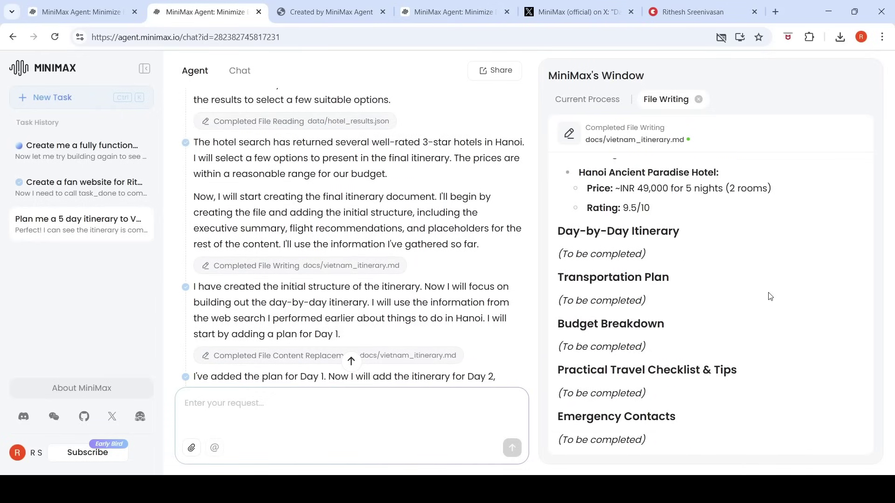
scroll(673, 298, "up", 6)
scroll(673, 294, "down", 8)
scroll(676, 297, "up", 6)
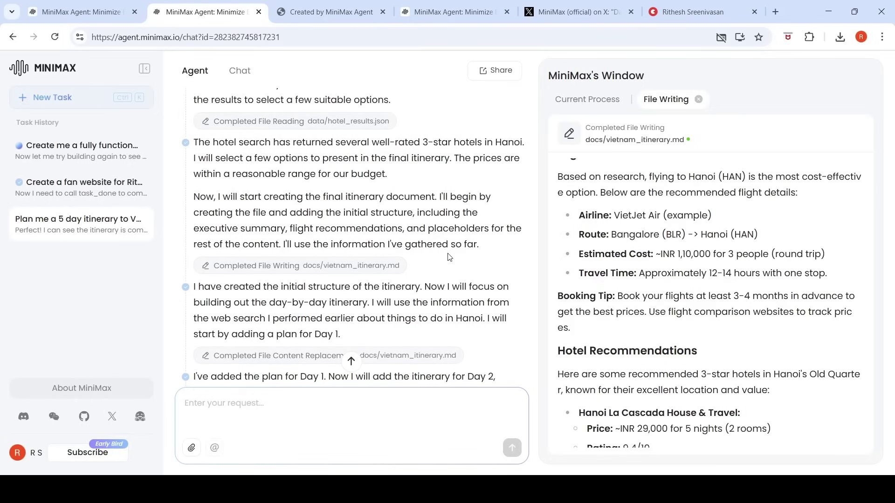
scroll(449, 257, "down", 6)
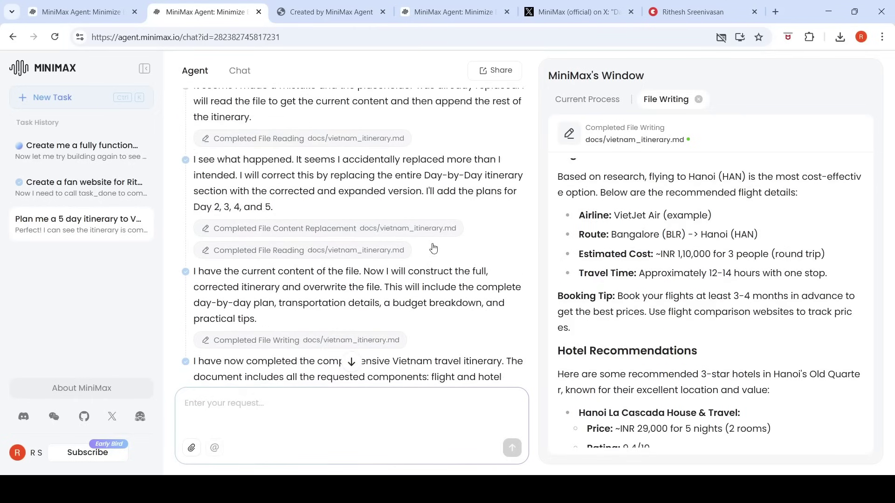
Step: Show the File Content Replacement adding Days 2–5, and scroll to the agent's completion summary
left_click(430, 231)
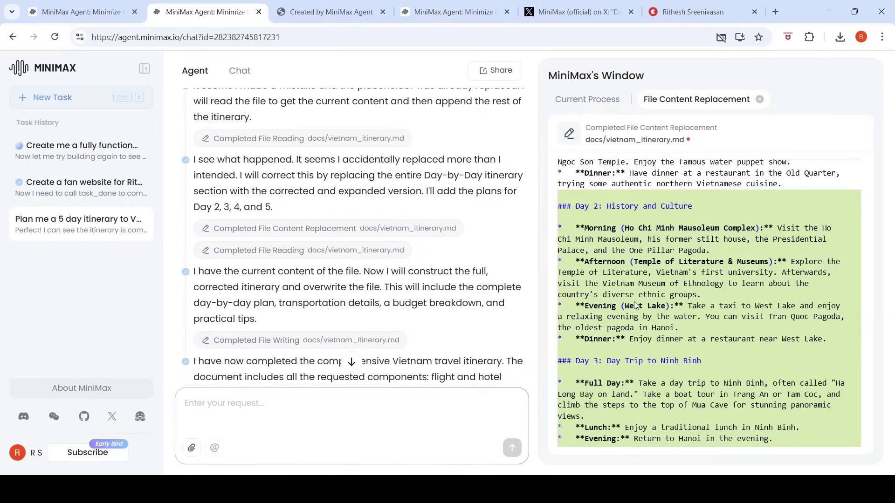
scroll(634, 301, "down", 7)
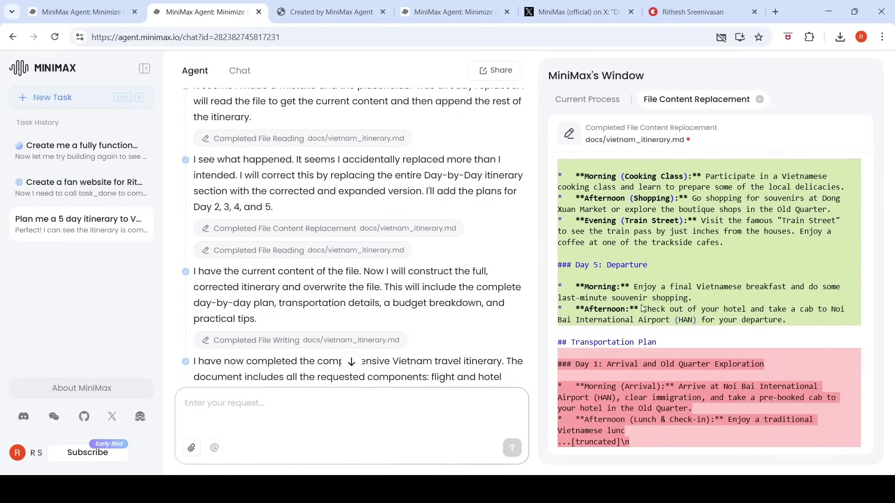
scroll(664, 303, "up", 5)
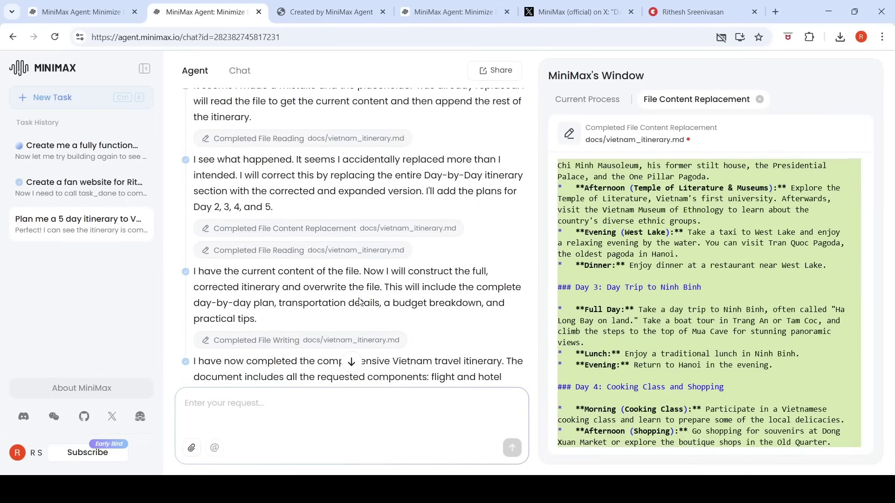
scroll(359, 301, "down", 10)
scroll(359, 302, "down", 15)
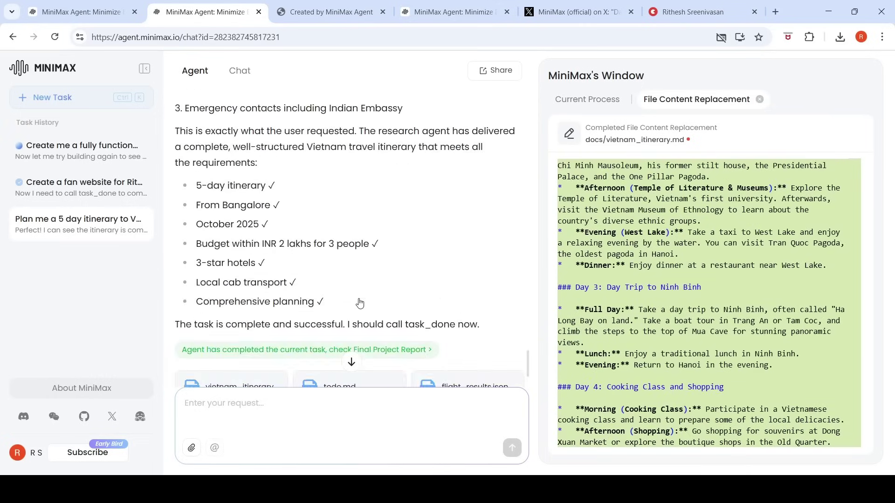
Step: Preview vietnam_itinerary.pdf back to the 3-star Hanoi Old Quarter hotel picks; glance at subscription plans
left_click(261, 276)
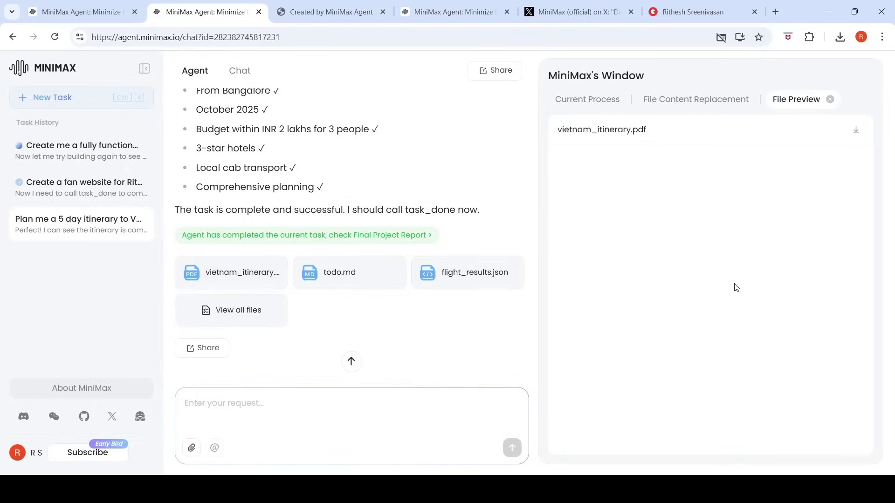
scroll(735, 287, "up", 10)
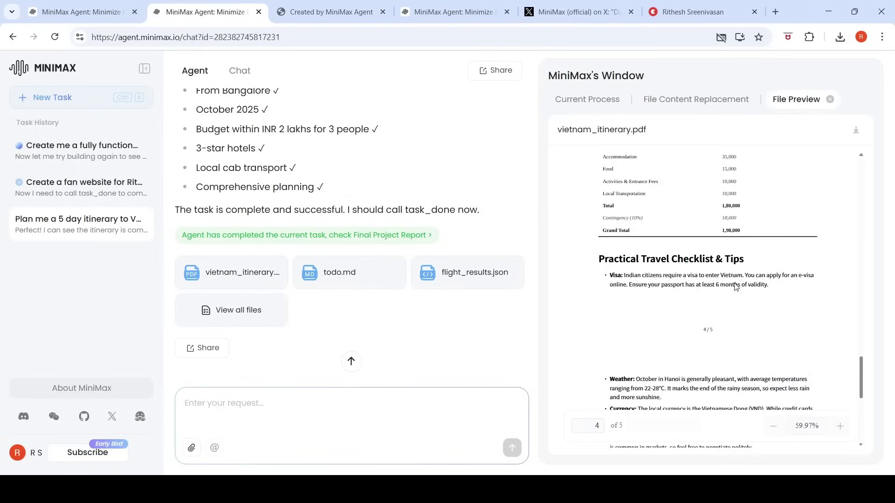
scroll(736, 285, "up", 4)
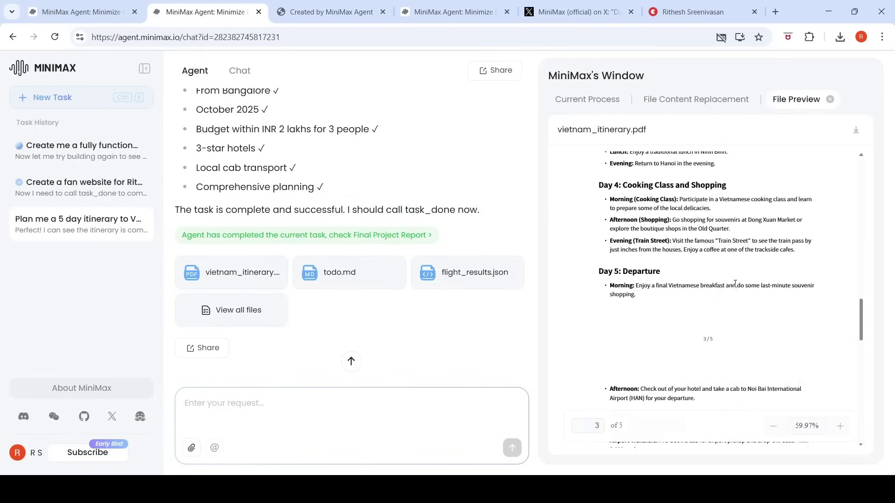
scroll(735, 284, "up", 5)
scroll(736, 286, "up", 6)
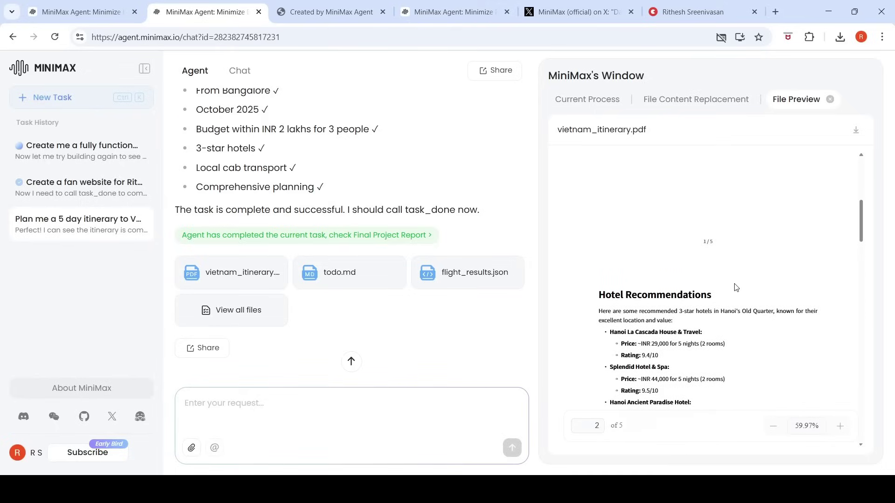
left_click(93, 450)
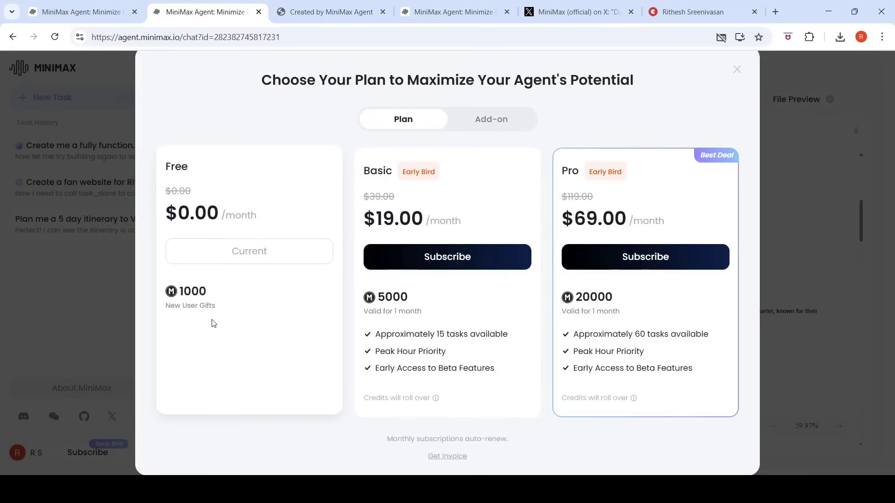
left_click(737, 70)
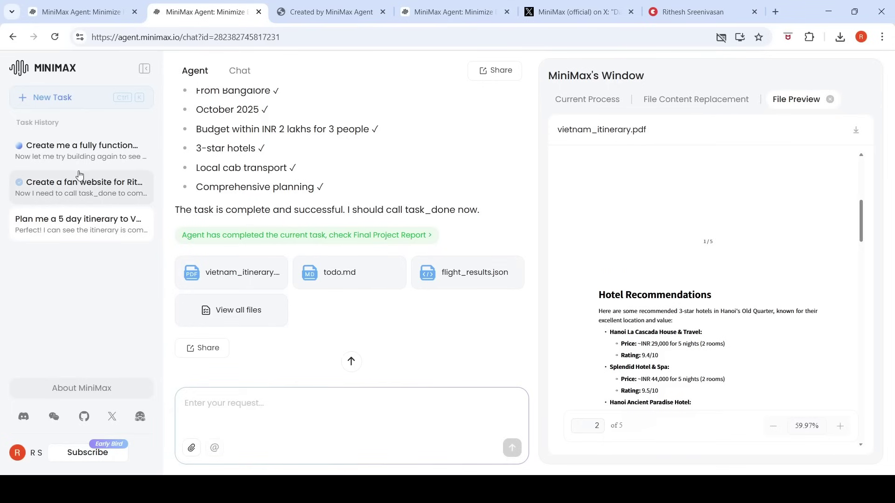
Step: Switch to the NFS racing game chat and read its todo.md development plan and React setup
left_click(80, 8)
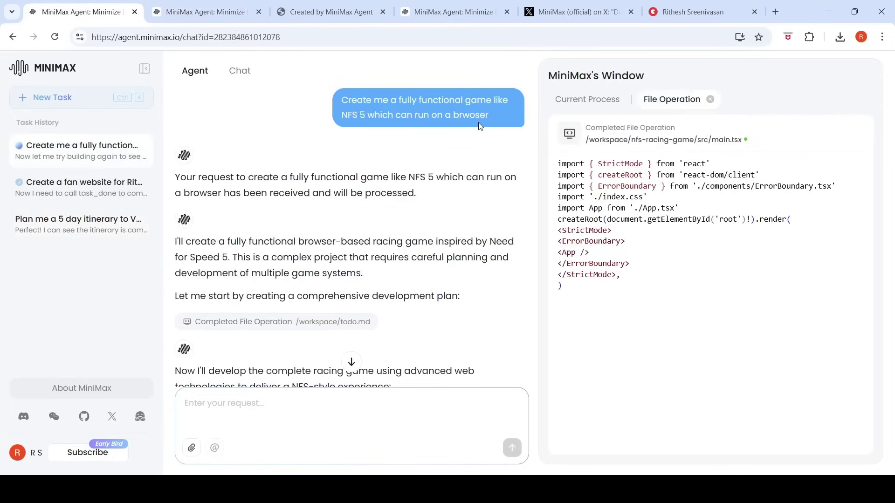
scroll(429, 227, "down", 1)
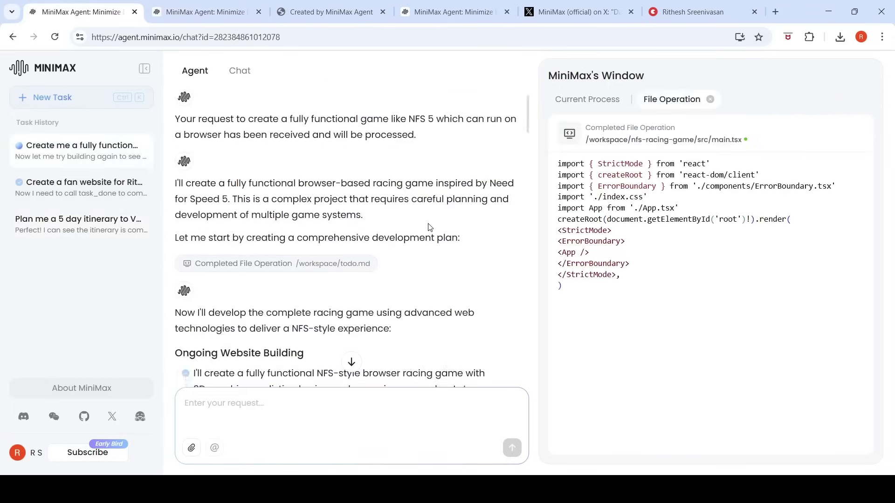
left_click(353, 270)
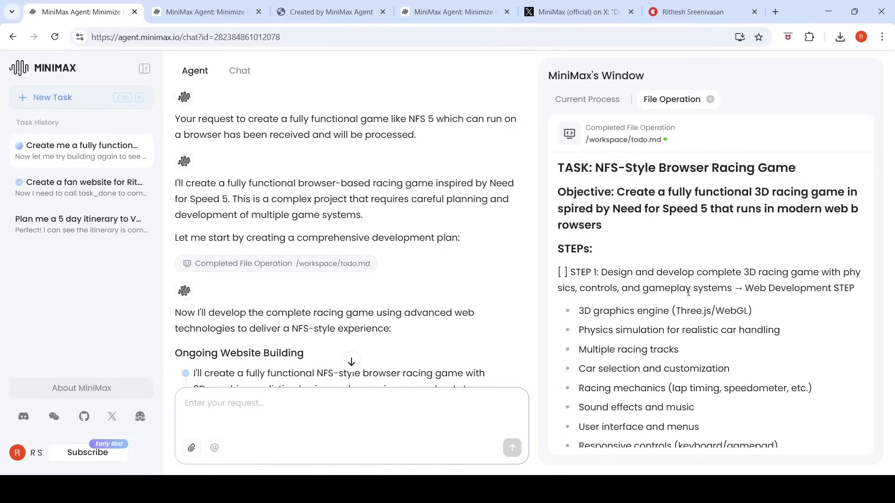
scroll(690, 269, "down", 1)
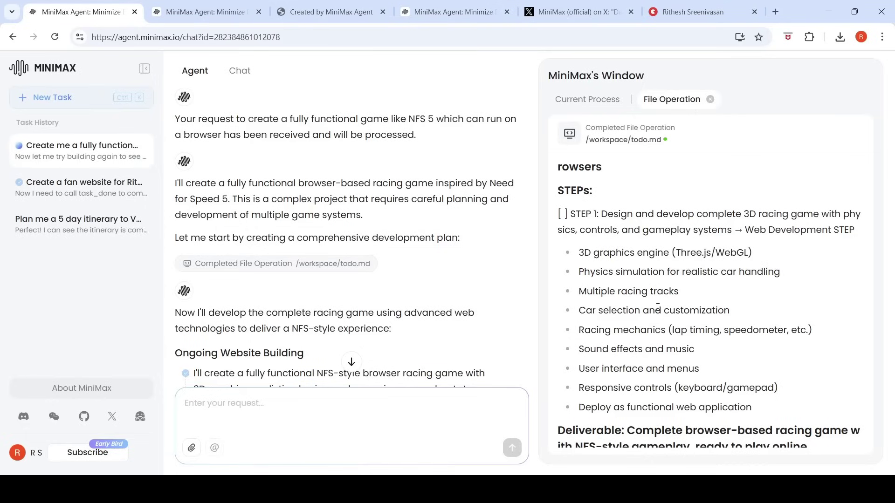
scroll(658, 308, "down", 1)
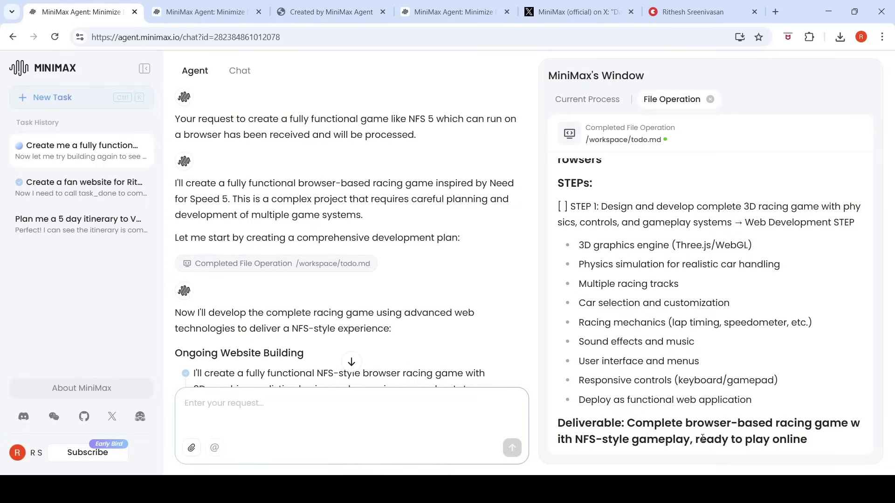
scroll(334, 339, "down", 4)
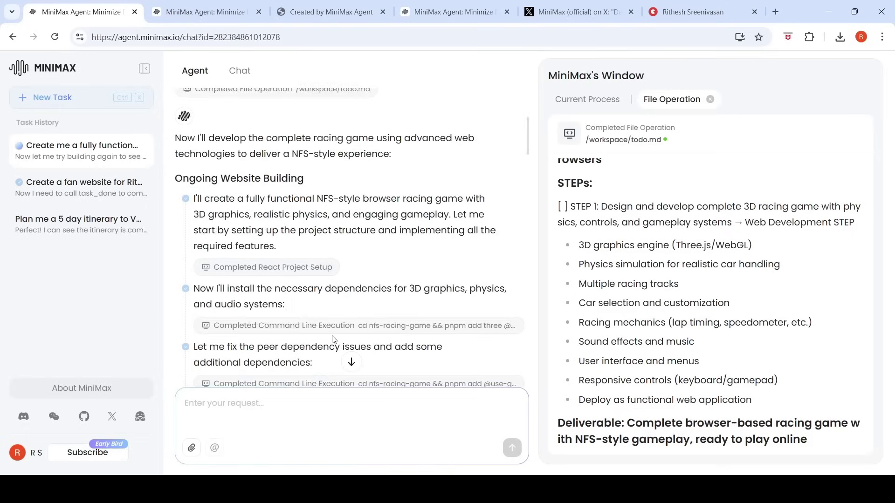
left_click(297, 270)
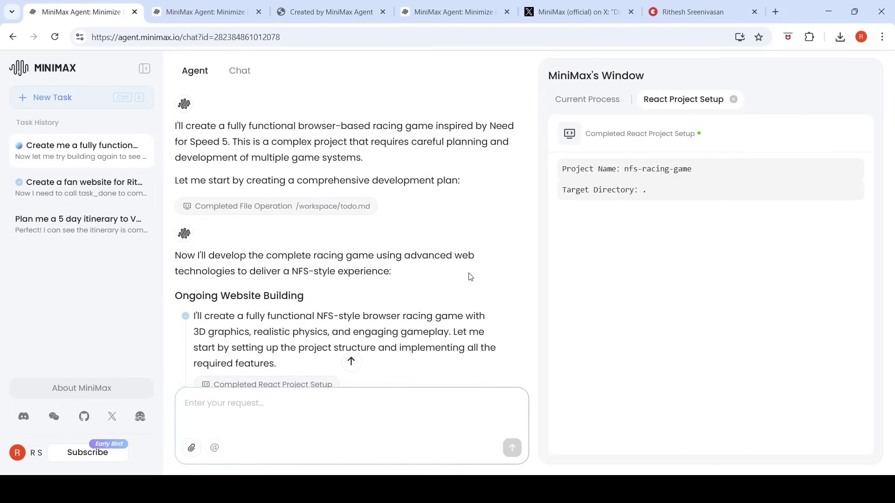
Step: Show the dependency install output and the nfs-racing-game project directory listing
scroll(470, 277, "down", 3)
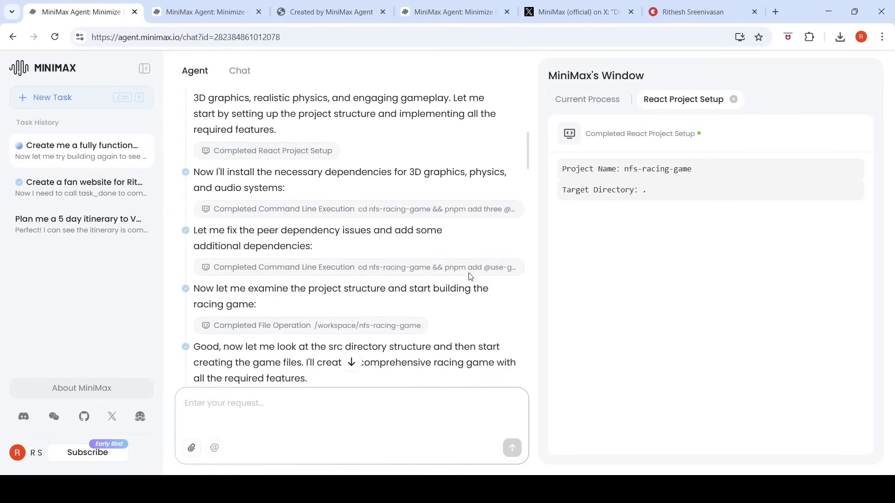
left_click(360, 209)
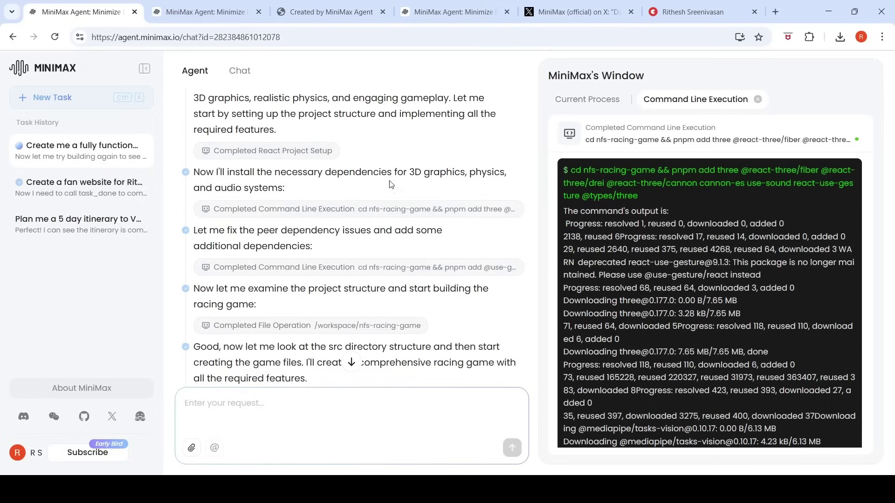
scroll(396, 256, "down", 3)
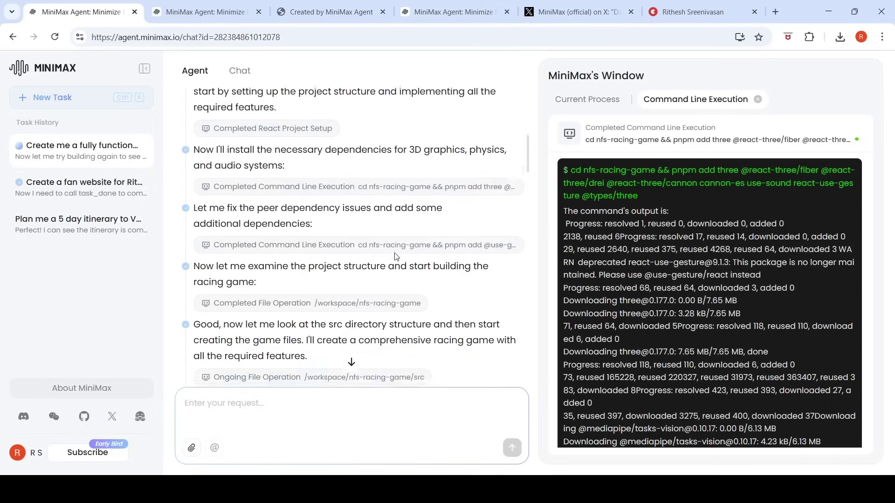
left_click(397, 211)
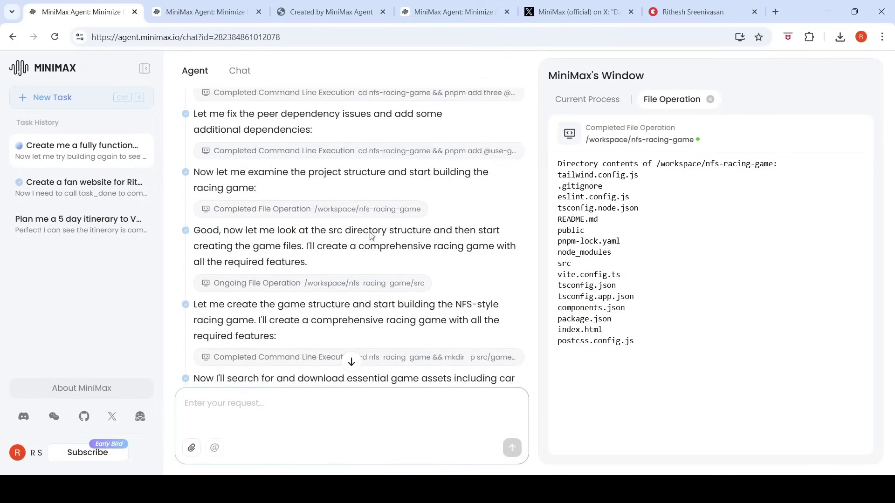
scroll(372, 280, "down", 3)
scroll(373, 280, "down", 7)
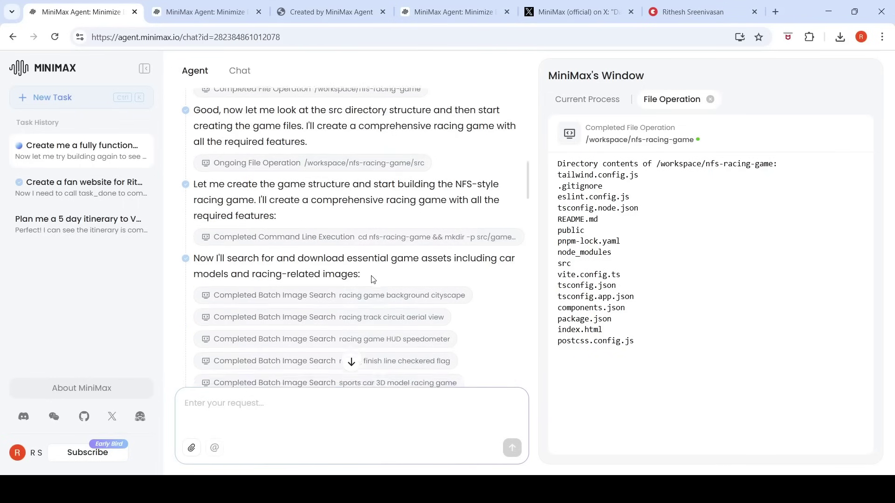
scroll(373, 280, "up", 5)
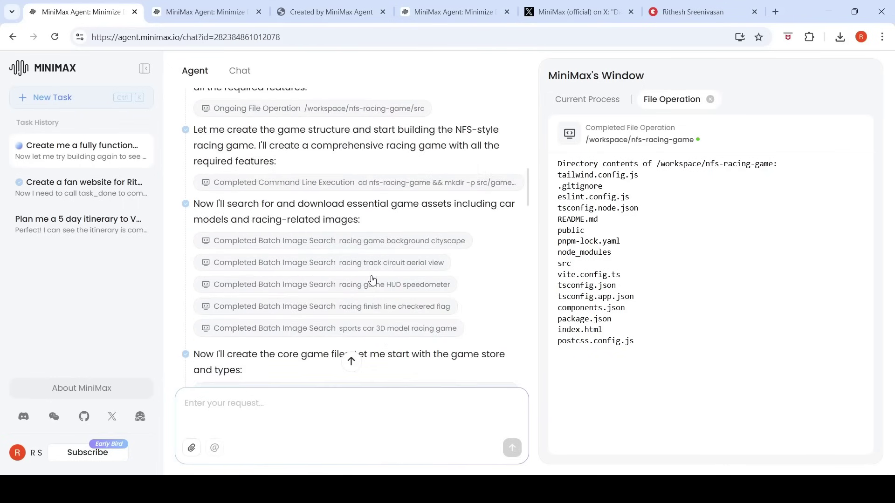
Step: View image results for the cityscape background, checkered flag and HUD speedometer searches
left_click(379, 243)
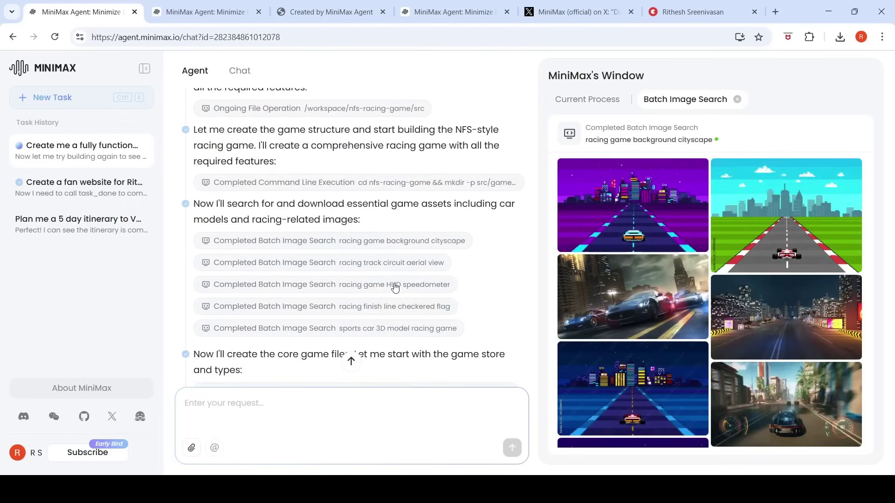
scroll(395, 287, "down", 1)
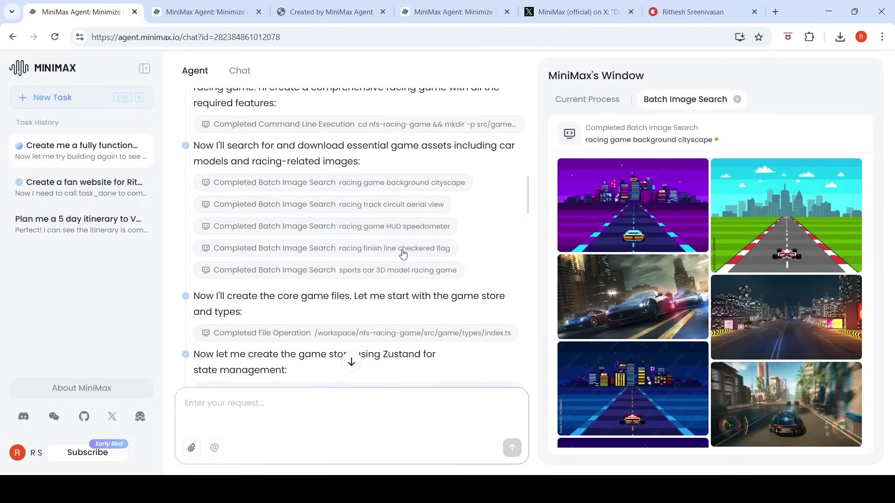
left_click(401, 251)
left_click(413, 227)
scroll(405, 269, "down", 2)
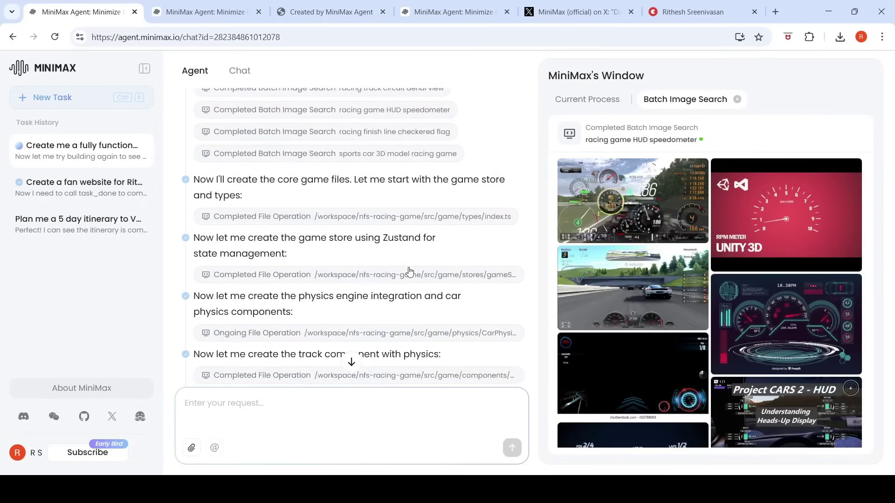
Step: Open gameStore.ts, CarPhysics.tsx and GameScene.tsx in turn, scrolling through GameScene.tsx's code
left_click(409, 273)
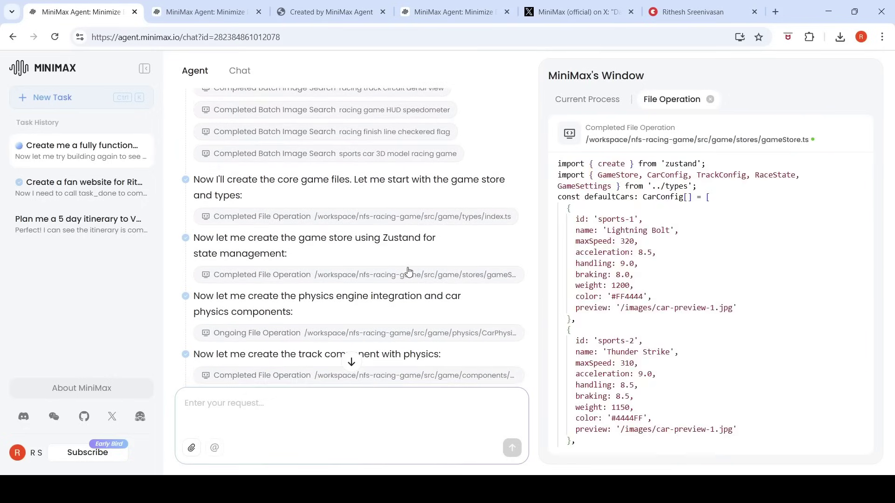
scroll(418, 332, "down", 2)
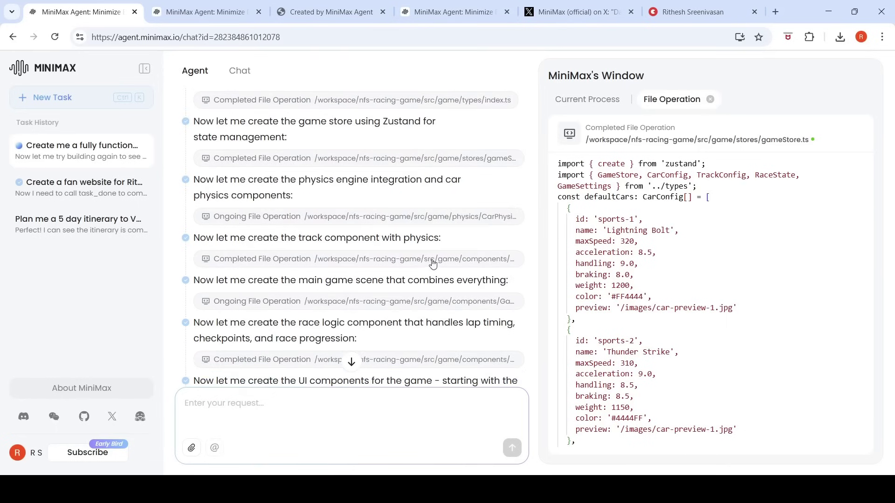
left_click(448, 216)
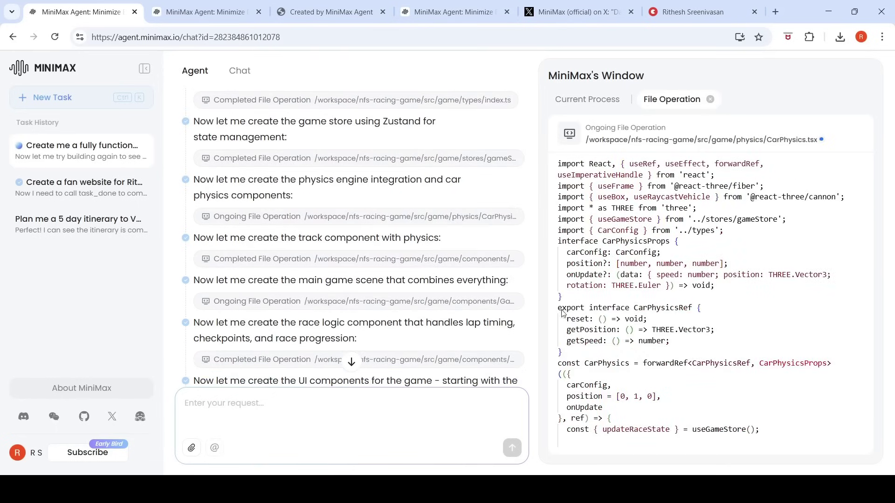
scroll(387, 279, "down", 1)
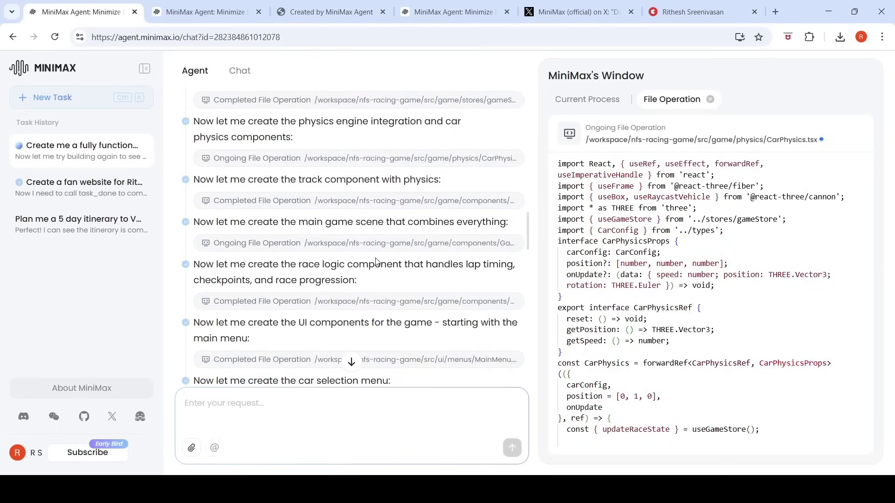
left_click(385, 244)
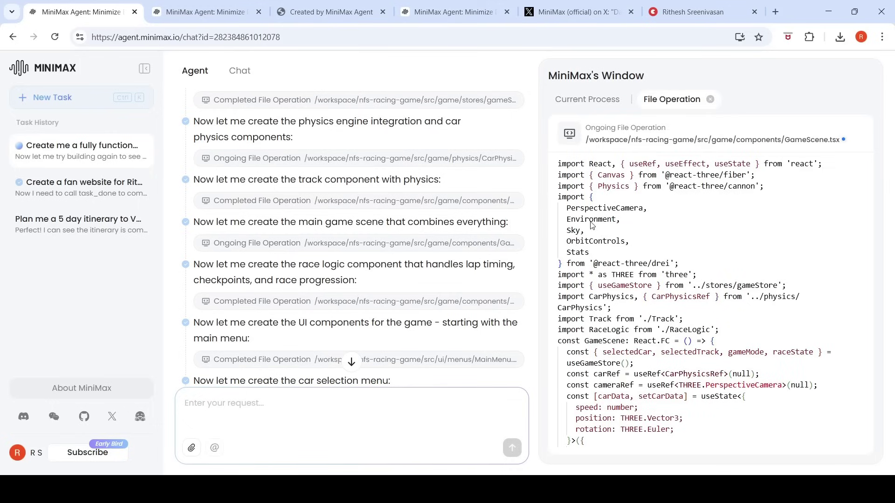
scroll(429, 264, "down", 3)
scroll(429, 263, "down", 15)
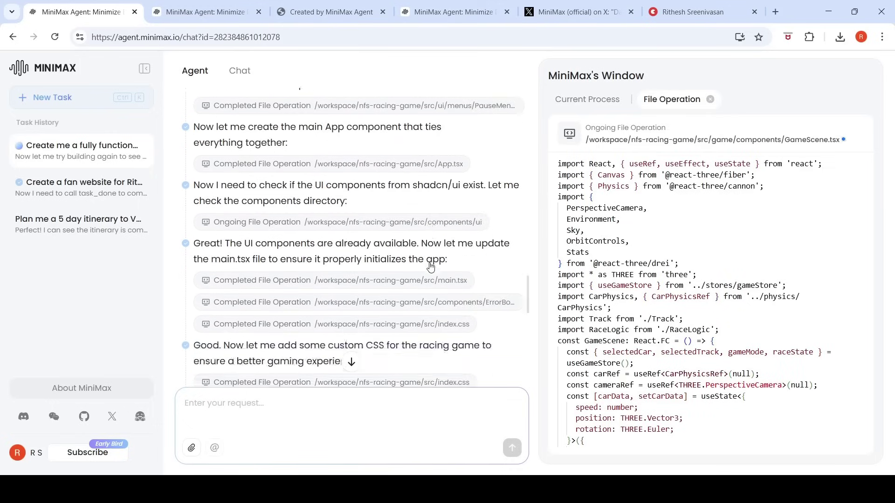
scroll(431, 266, "down", 3)
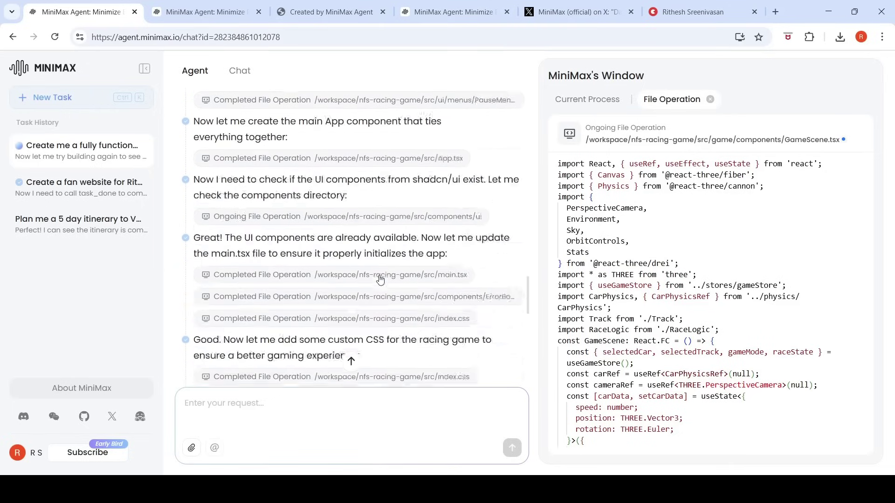
Step: Review the Vietnam itinerary chat and subscription plans, then bring up MiniMax's official X post
left_click(222, 19)
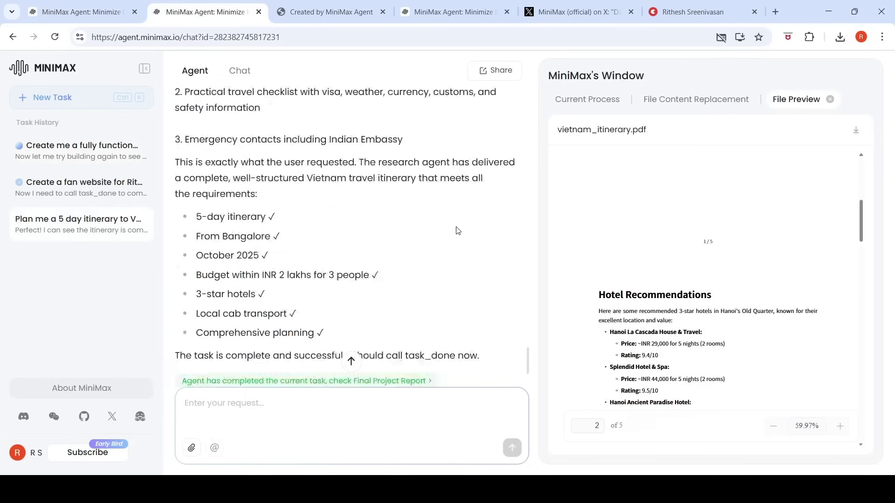
scroll(455, 230, "up", 10)
scroll(455, 230, "up", 5)
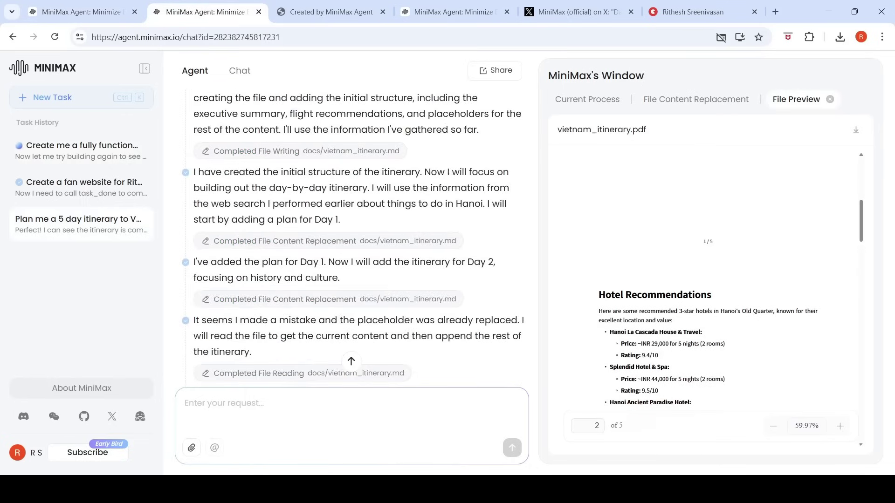
left_click(112, 456)
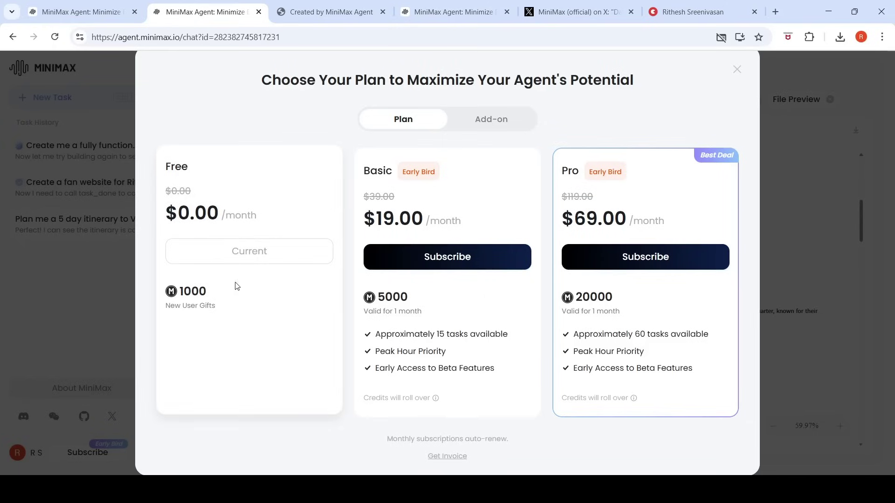
left_click(586, 14)
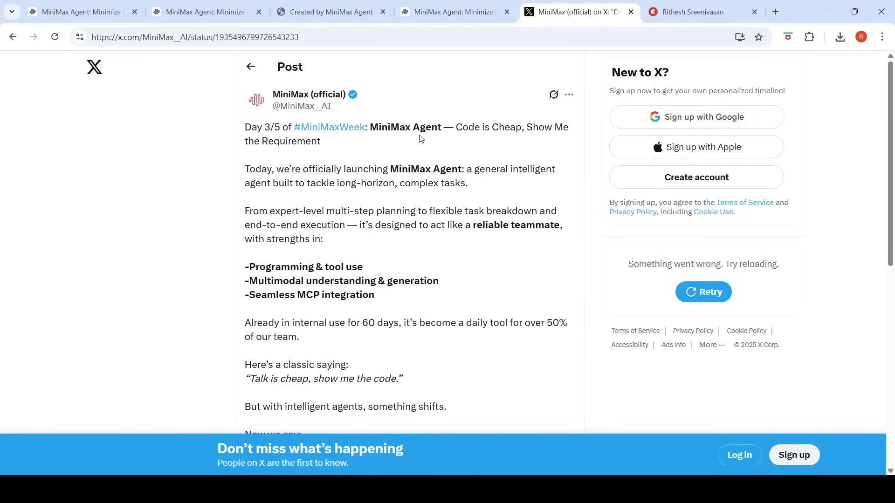
Step: Scroll the X post down to its 'Code is cheap, show me the requirement' closing line
scroll(420, 212, "down", 2)
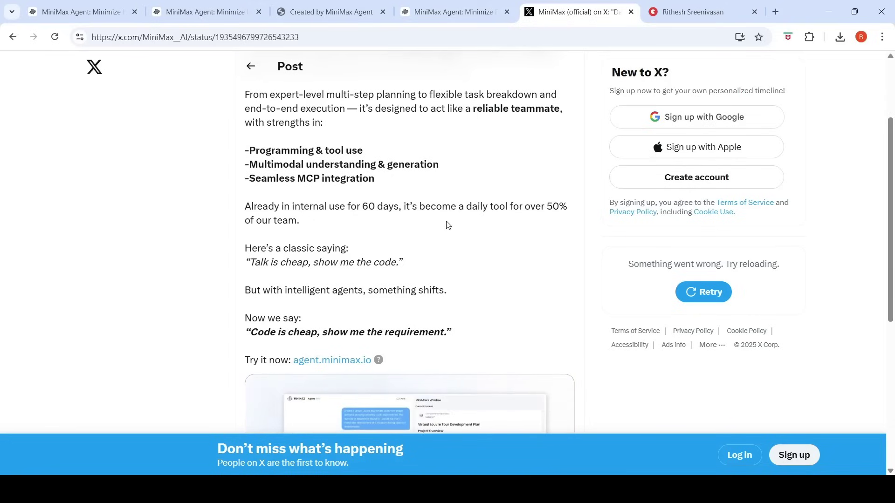
Step: Back in the racing game chat, strip the chat id from the address to load the home page
left_click(88, 12)
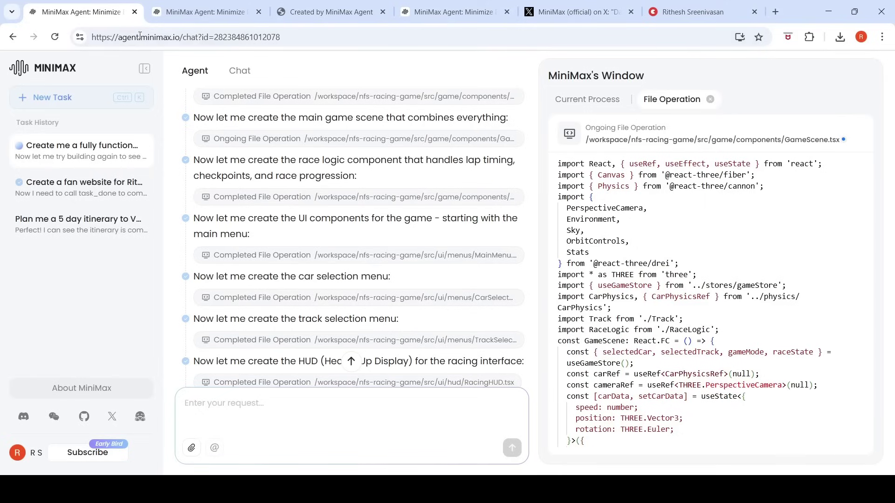
left_click(185, 39)
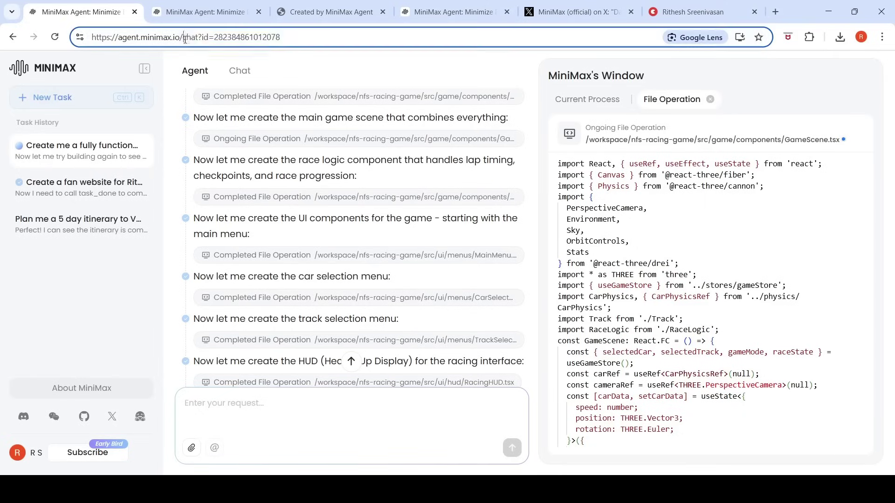
left_click_drag(184, 39, 756, 42)
key("BackSpace")
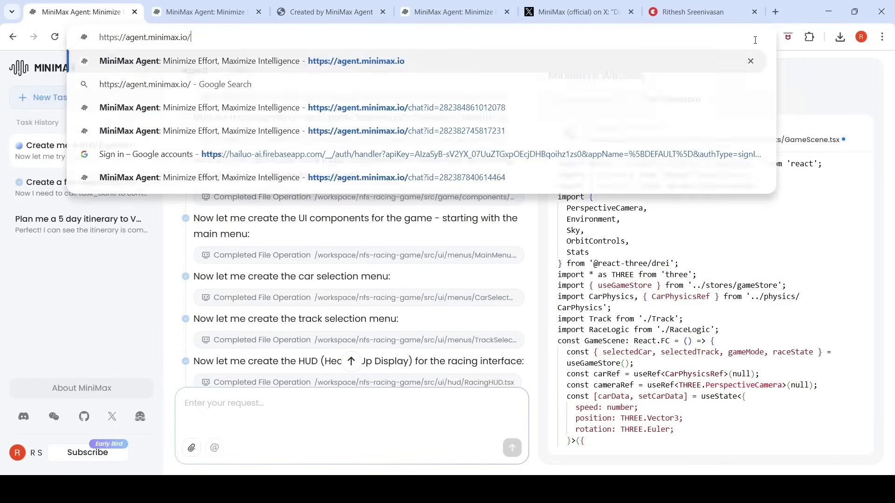
key("Return")
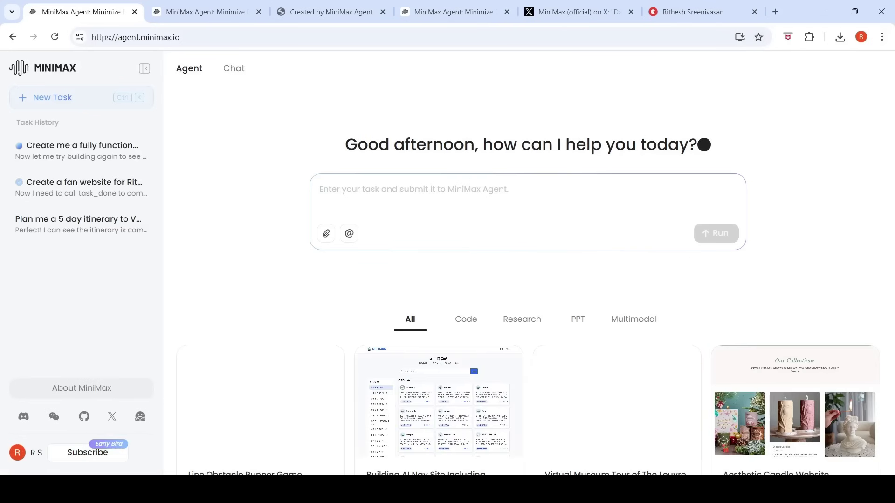
Step: Open the Sun, Earth and Moon motion example replay from the gallery
scroll(578, 261, "down", 4)
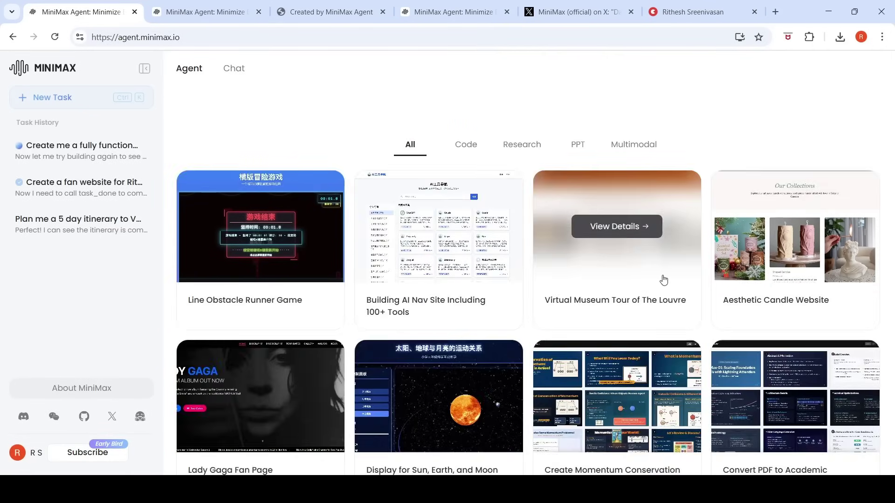
scroll(661, 279, "down", 5)
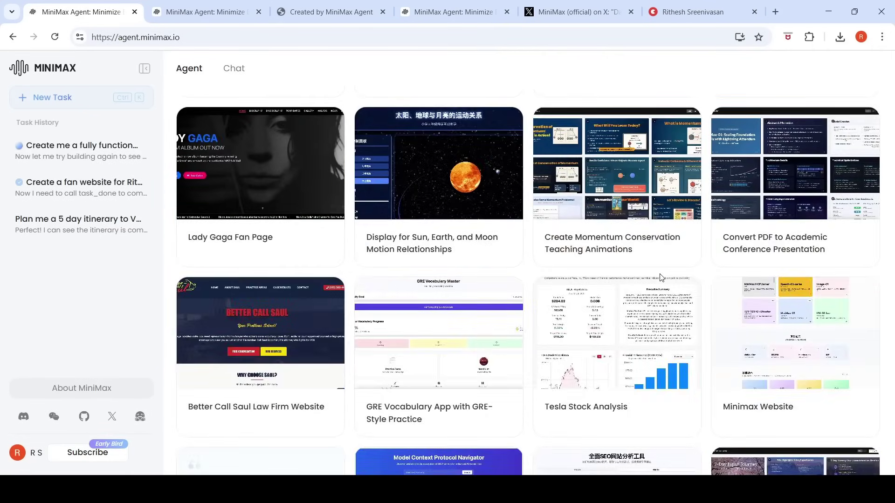
left_click(448, 207)
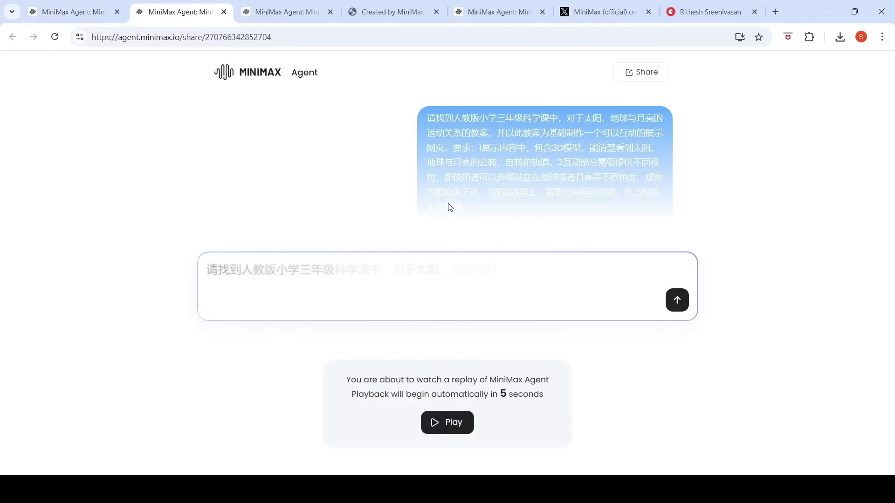
Step: Start the replay, then play the Convert PDF example's 14-slide MiniMax-01 deck as a slideshow
left_click(454, 457)
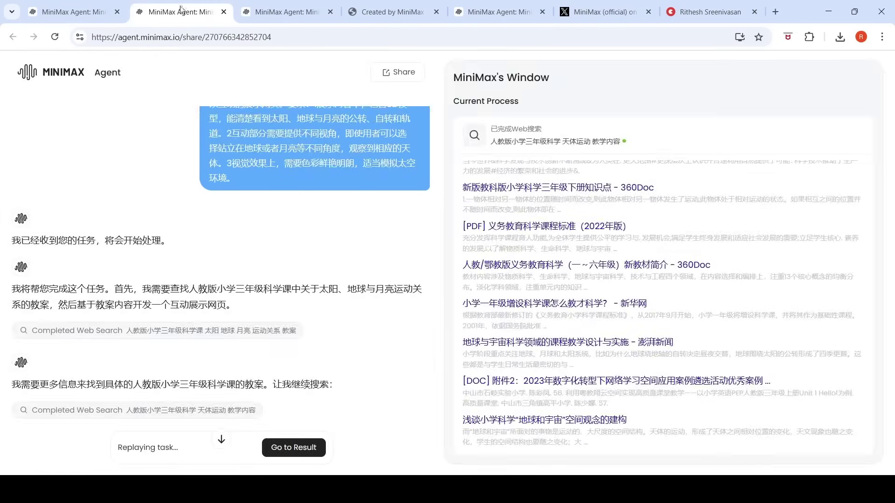
left_click(75, 12)
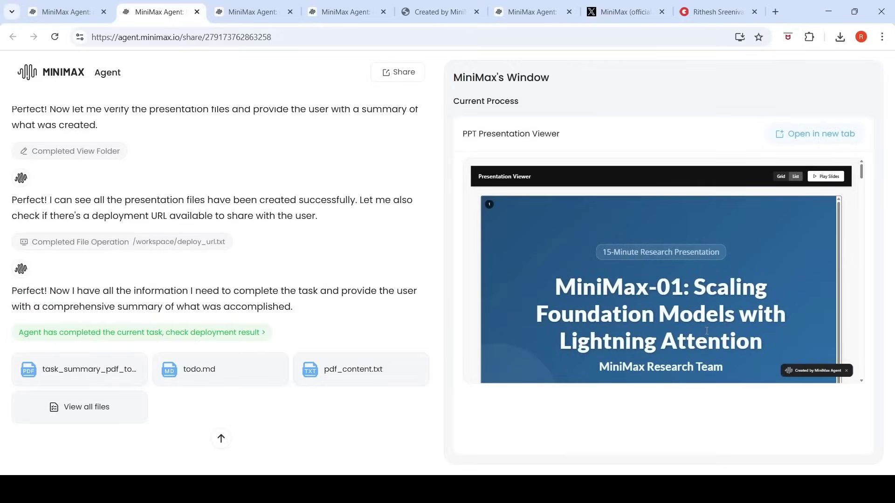
left_click(834, 176)
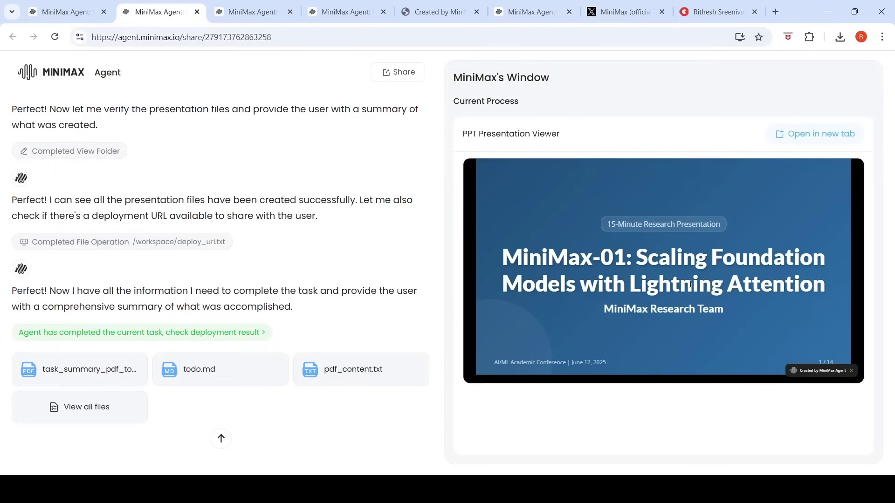
Step: Switch to the MiniMax Agent home tab and scroll up to the empty task prompt
left_click(61, 12)
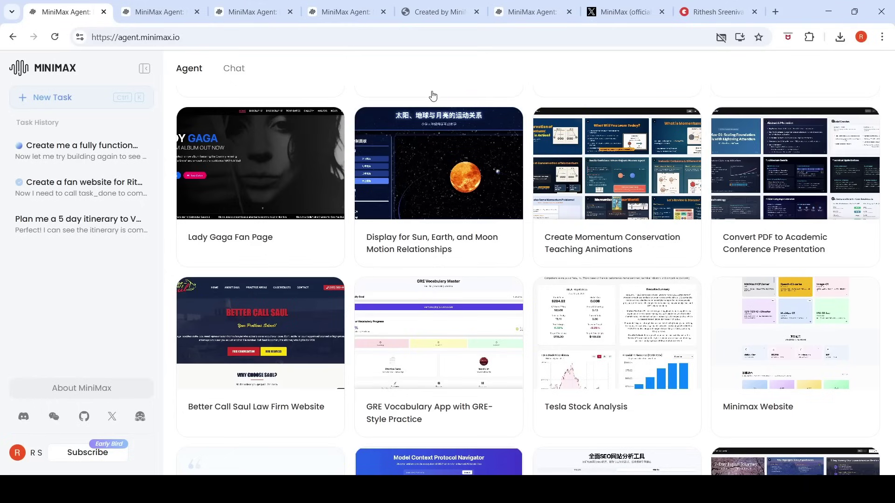
scroll(498, 172, "up", 8)
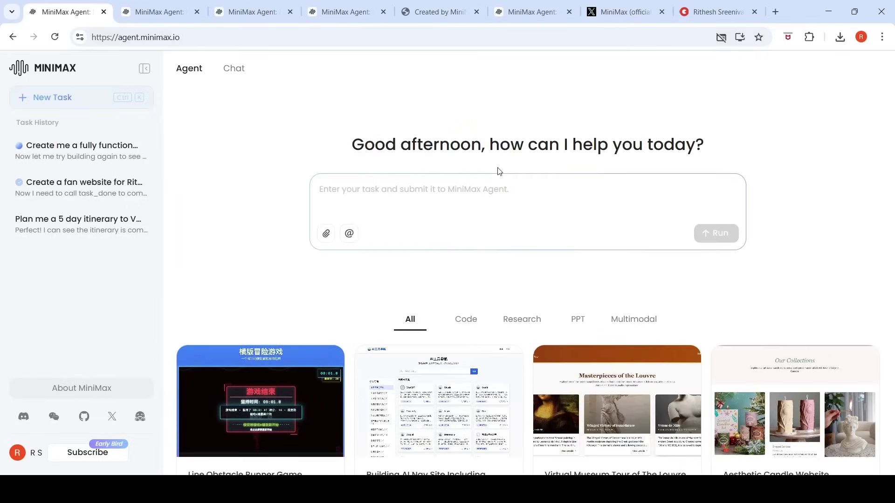